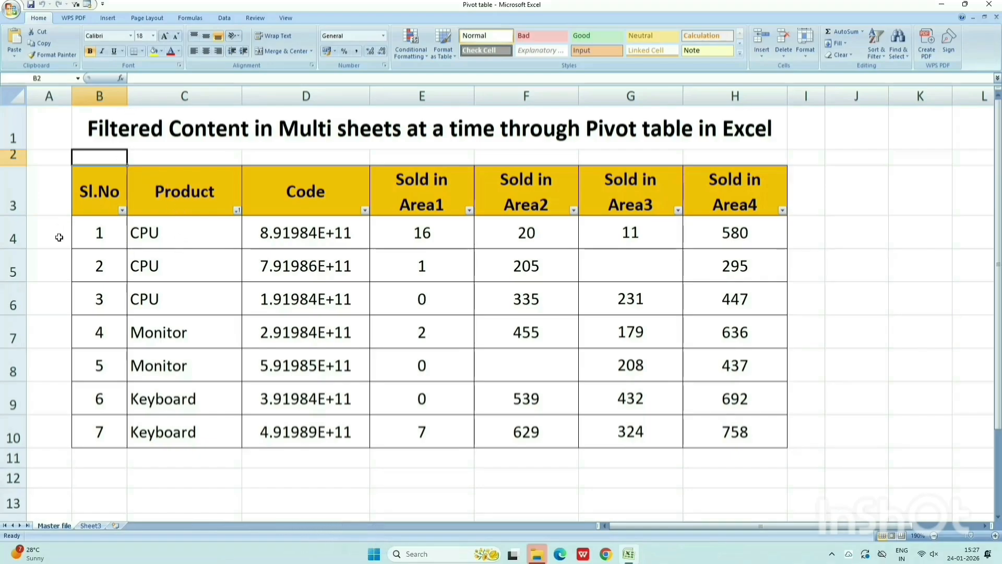
Duplicate the Product column by inserting a copy of it beside the original in the Master file sheet
left_click(183, 96)
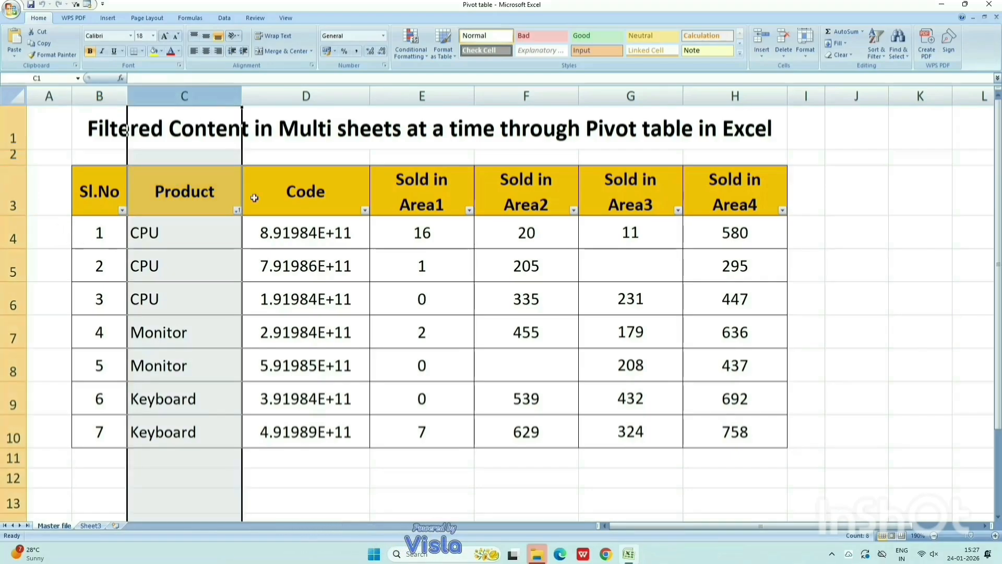
key("ctrl+c")
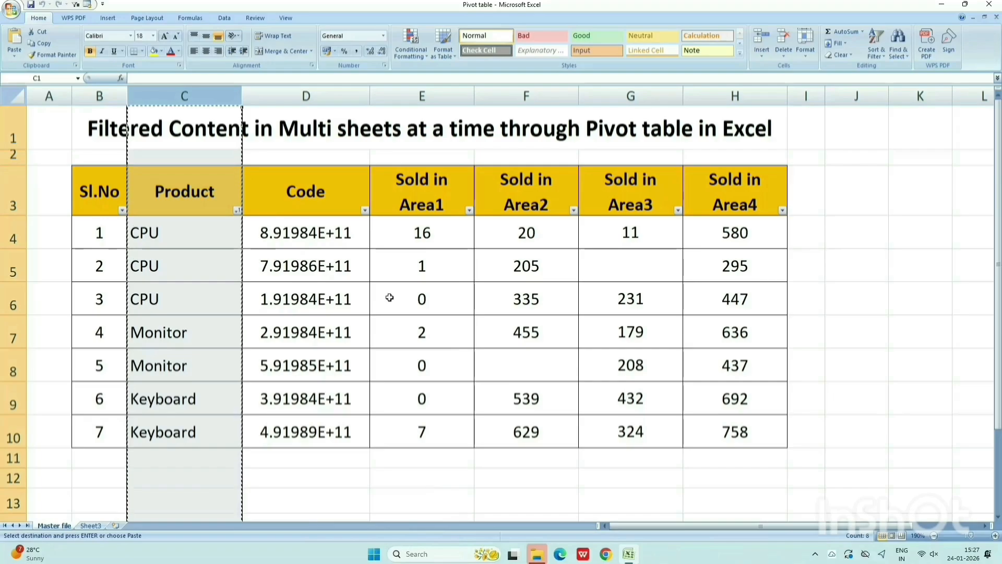
key("ctrl+shift+plus")
Rename the header of the first Product column to Product1
left_click(218, 197)
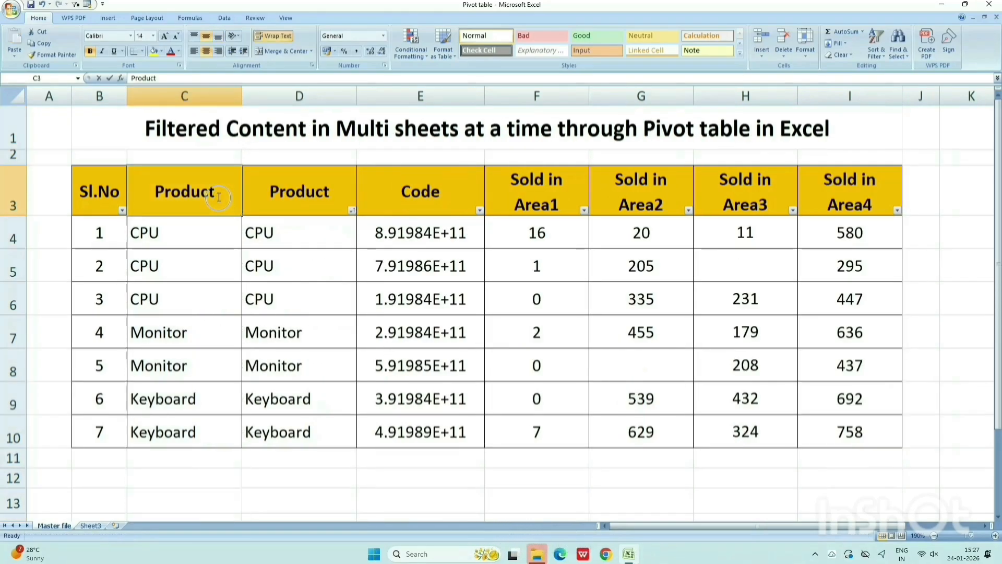
double_click(219, 196)
type("1")
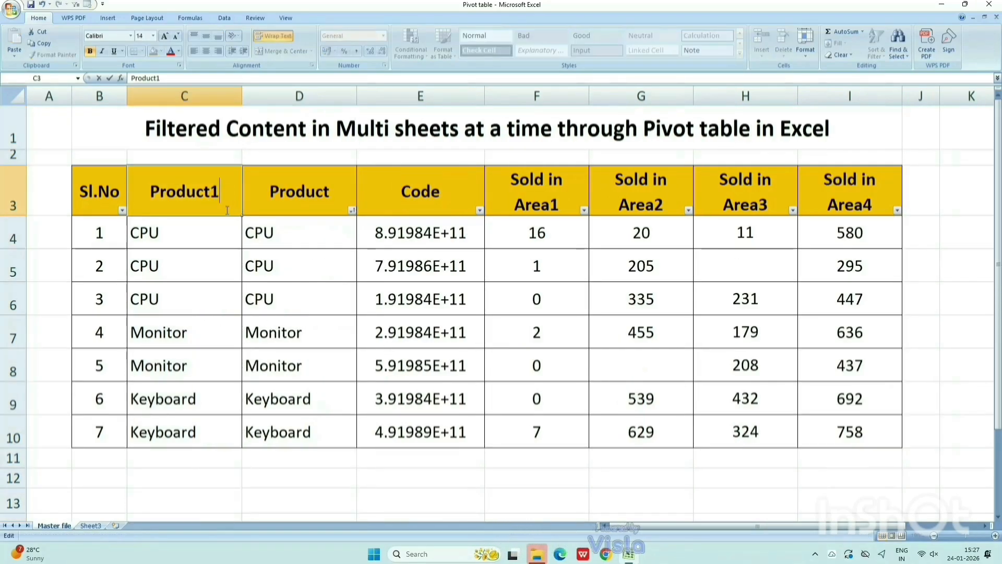
left_click(183, 224)
Start a PivotTable using the whole data table, 'Master file'!$B$3:$I$10, as its source range
left_click(189, 194)
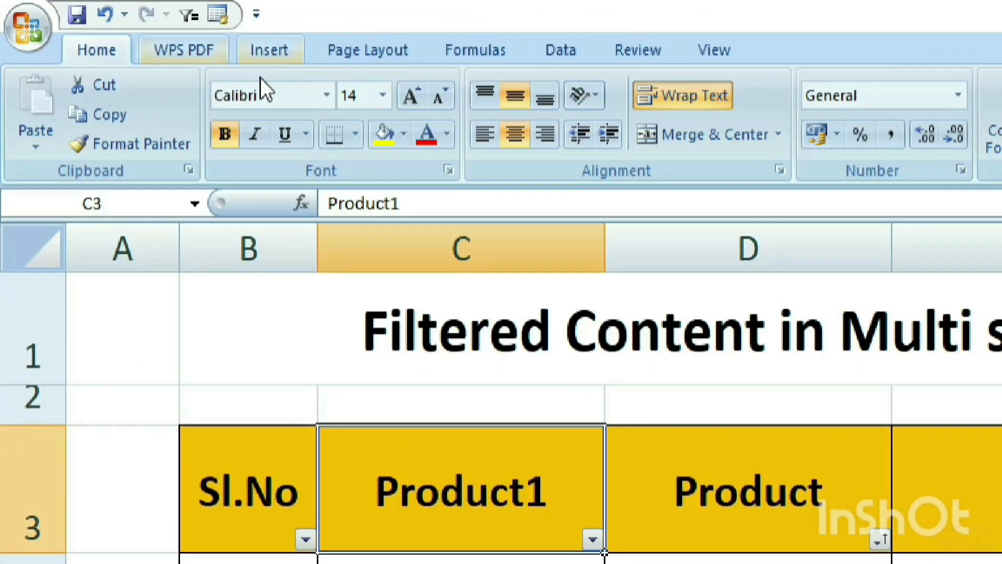
left_click(274, 52)
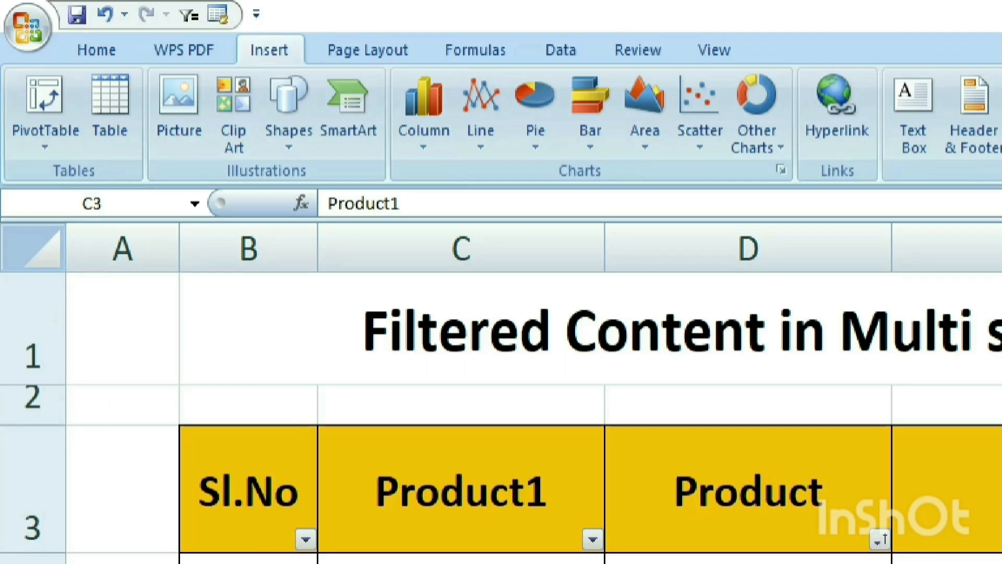
left_click(53, 151)
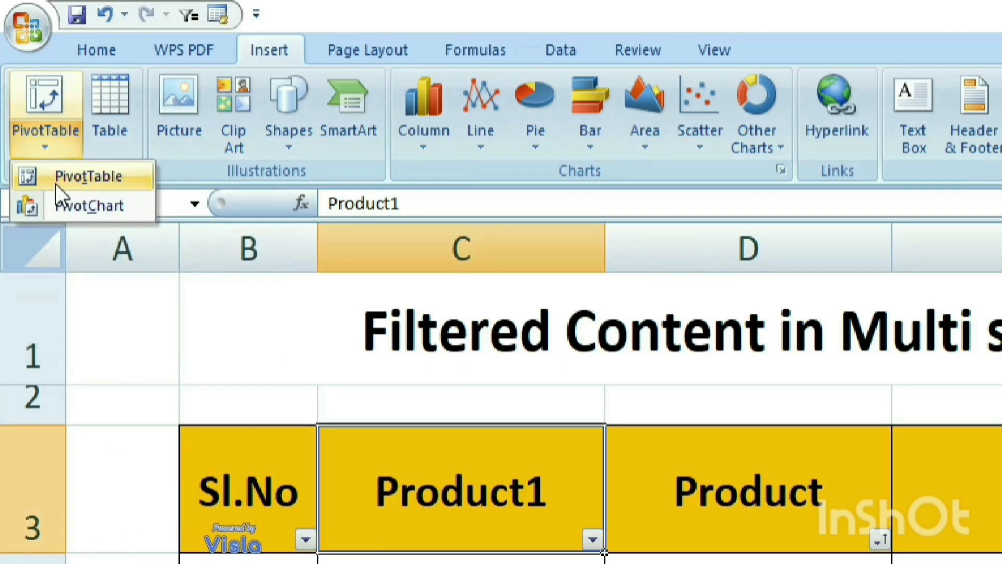
left_click(119, 183)
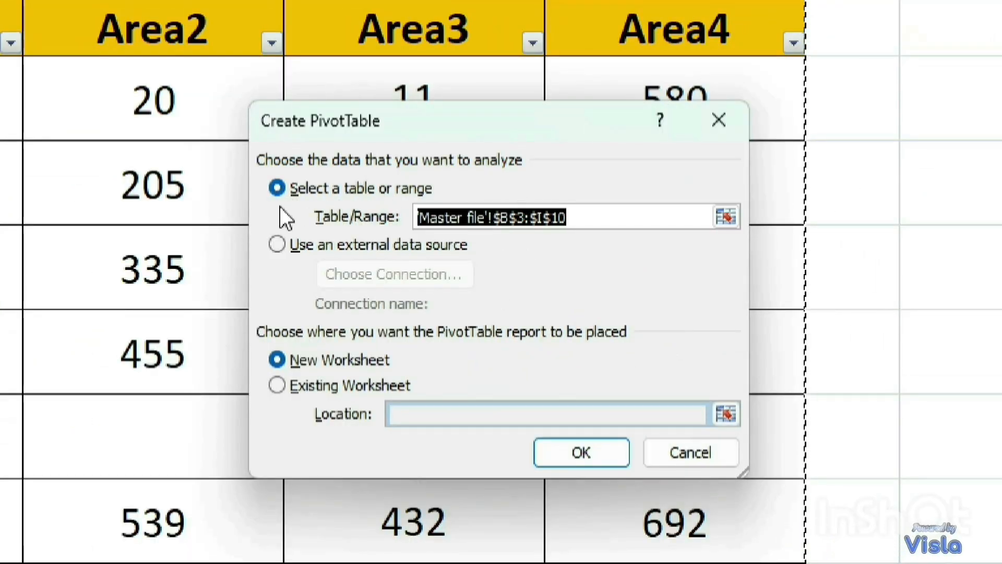
key("BackSpace")
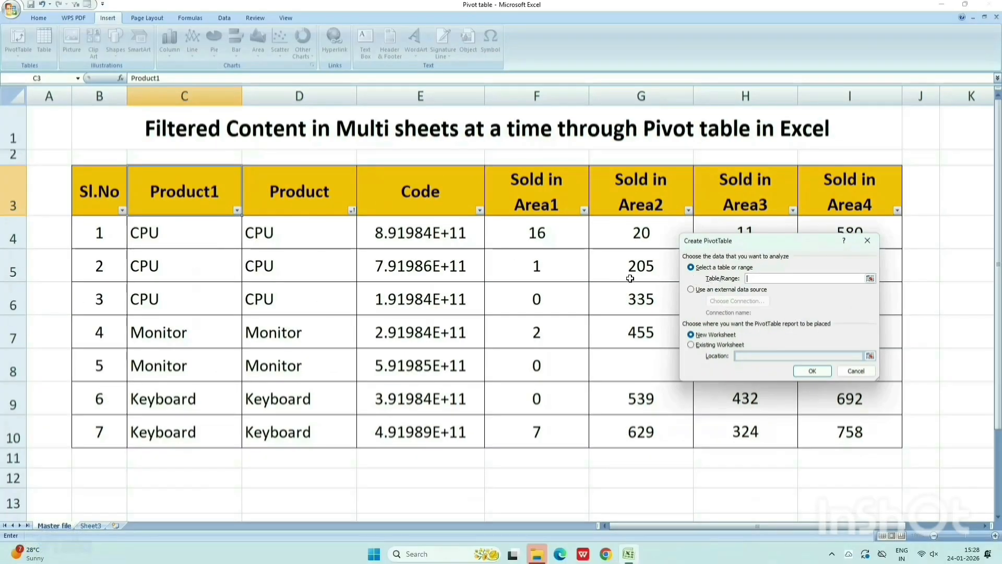
left_click_drag(106, 184, 813, 431)
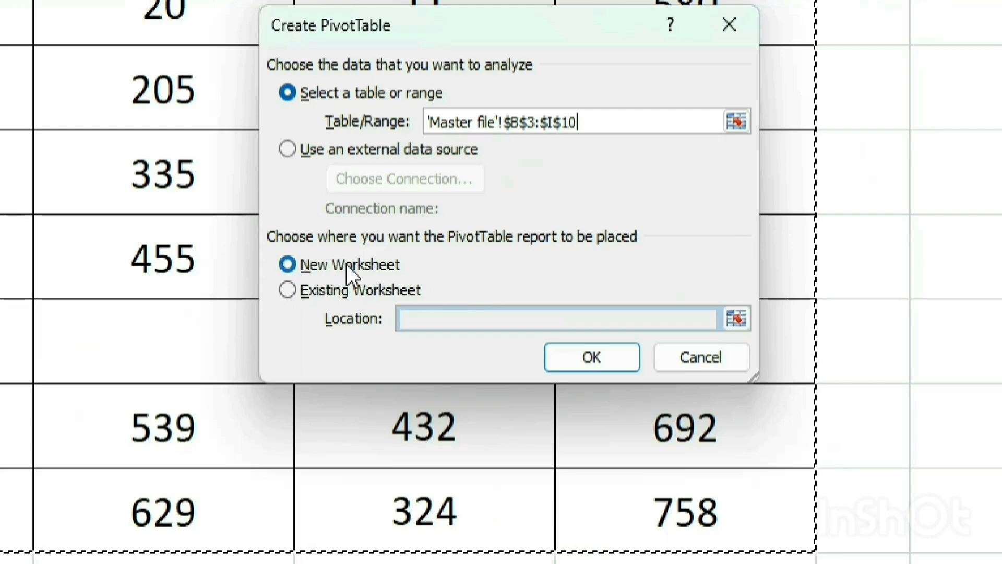
Place the PivotTable on the existing worksheet at Sheet3!$A$1 and create it
left_click(287, 291)
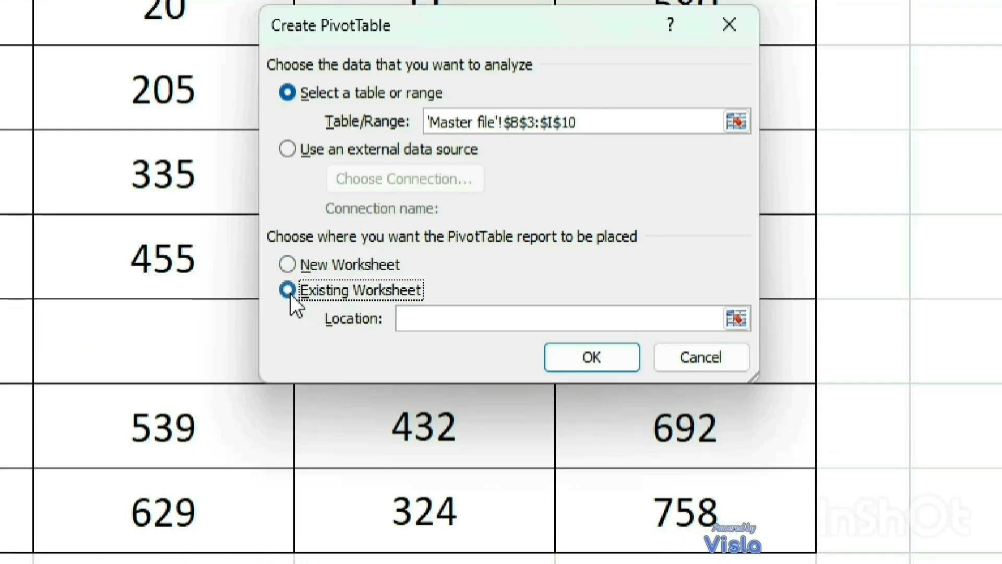
left_click(408, 321)
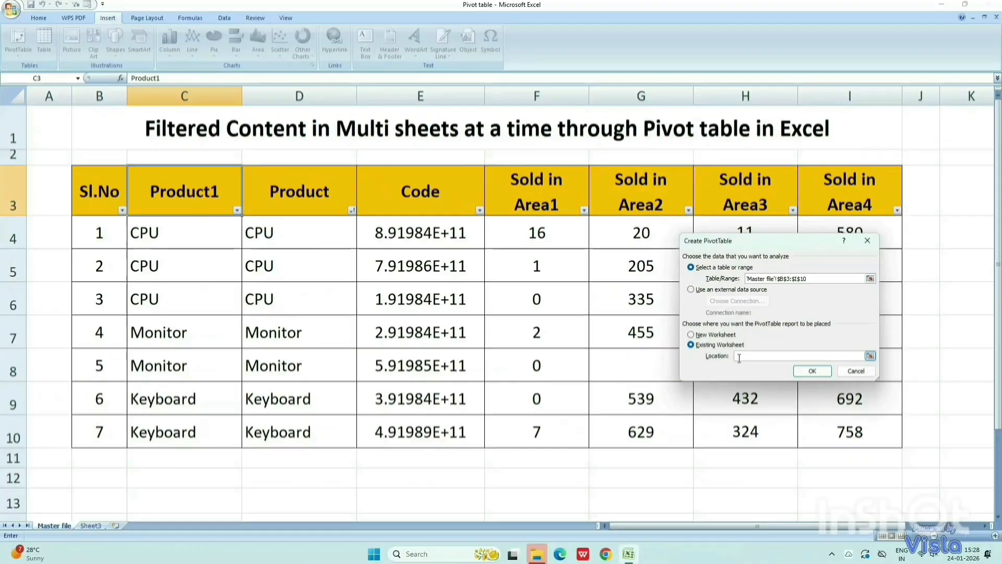
left_click(90, 525)
left_click(23, 104)
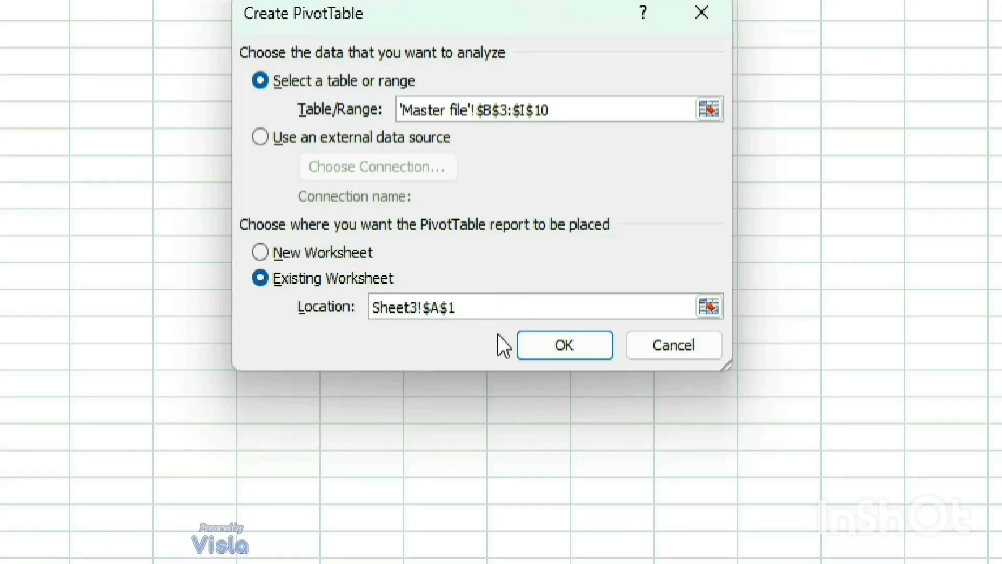
left_click(580, 350)
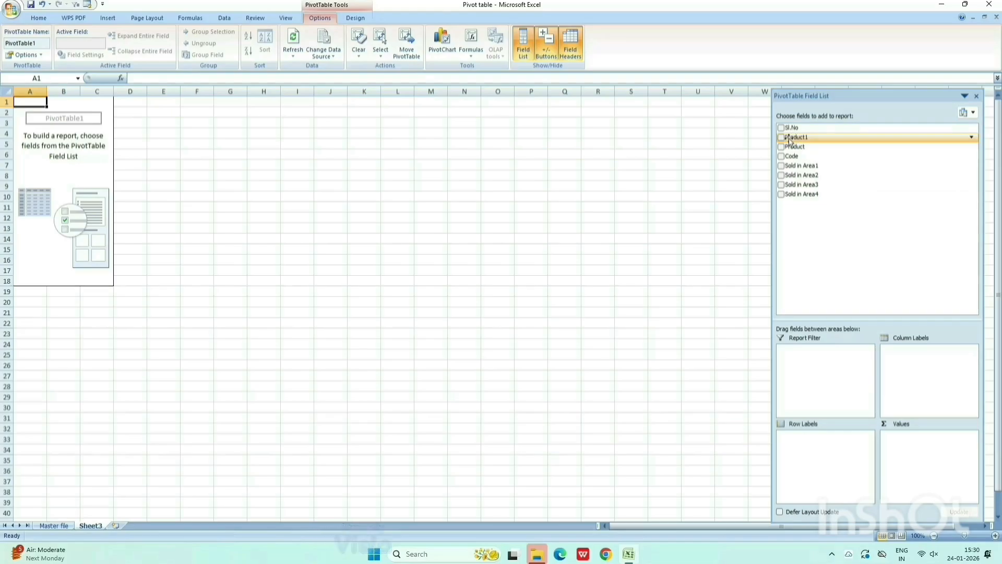
Set Product1 as the report filter and add Product, Code and Sold in Area1 through Sold in Area4 as row labels
left_click_drag(789, 140, 819, 209)
left_click_drag(820, 361, 821, 367)
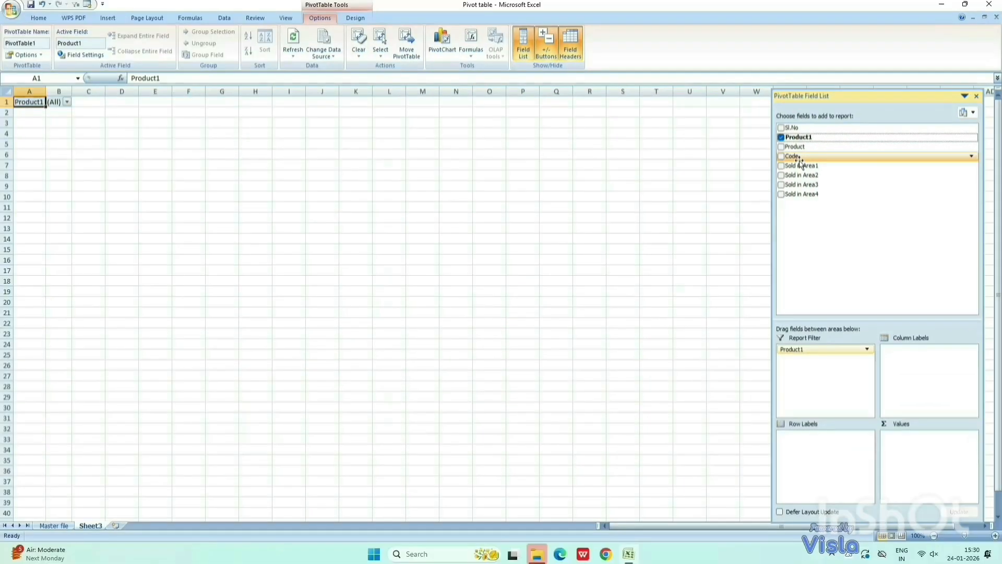
left_click_drag(792, 150, 838, 449)
left_click_drag(803, 163, 820, 267)
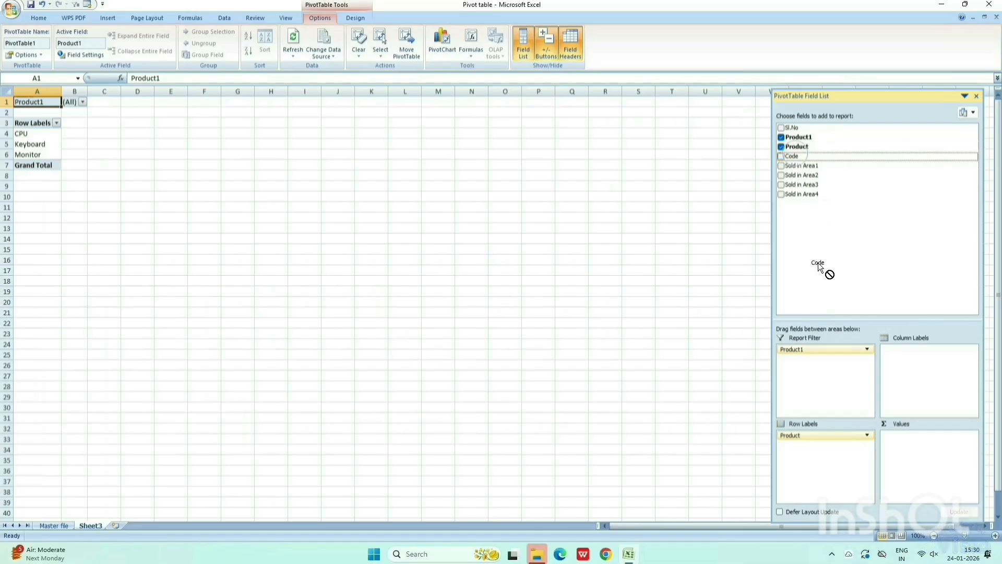
left_click_drag(813, 448, 815, 450)
left_click_drag(803, 166, 823, 453)
left_click_drag(804, 174, 828, 481)
left_click_drag(804, 194, 828, 491)
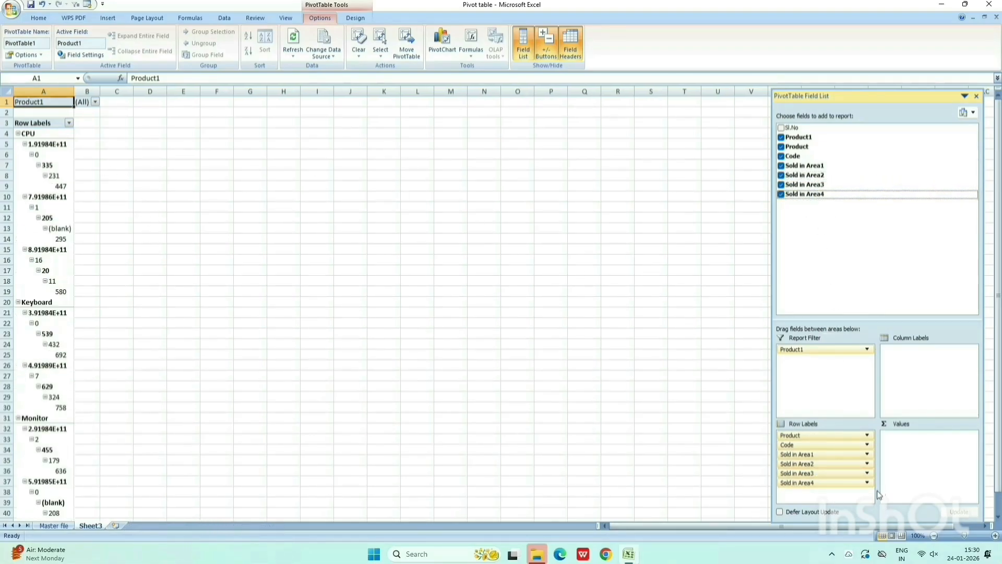
Turn off the expand/collapse buttons and enable the classic PivotTable layout in the PivotTable's display options
left_click(995, 536)
left_click(995, 535)
left_click(996, 536)
left_click(995, 535)
left_click(996, 536)
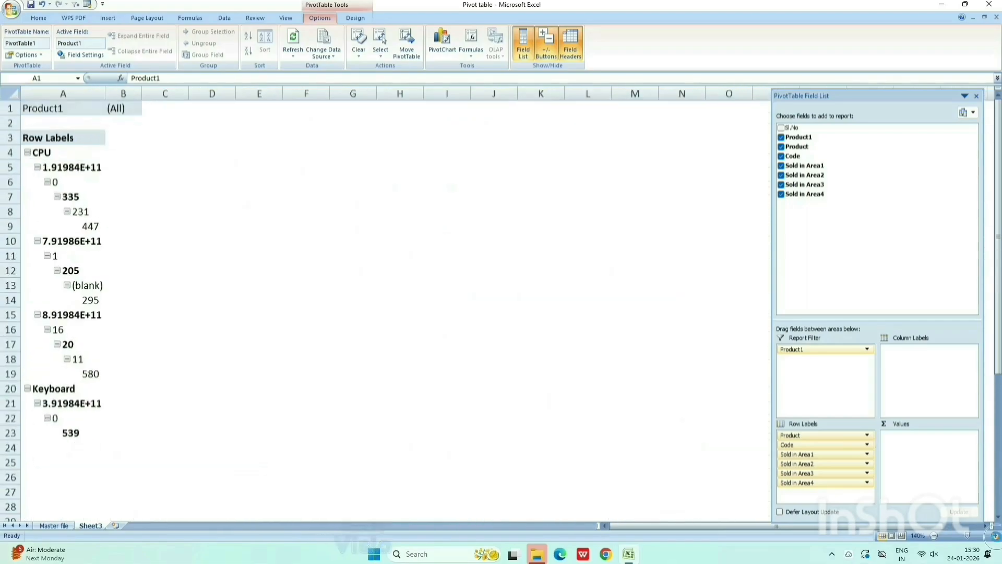
left_click(995, 536)
left_click(995, 536)
left_click(996, 536)
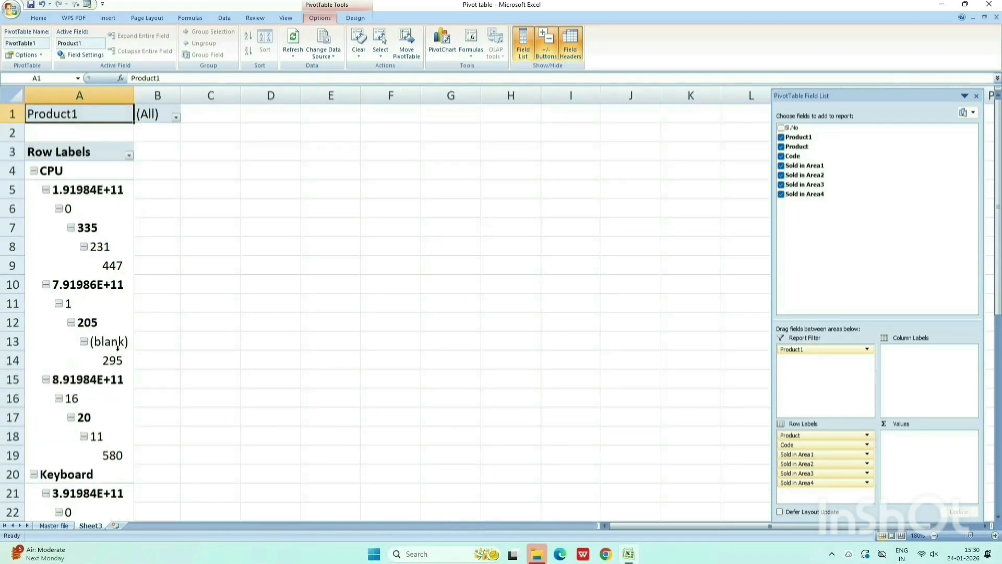
left_click(108, 195)
right_click(105, 187)
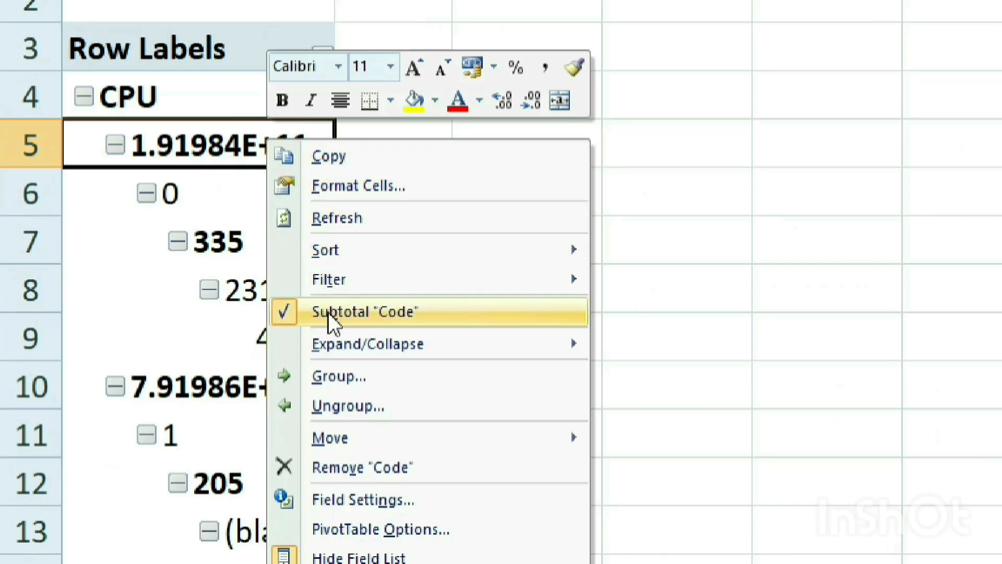
left_click(372, 531)
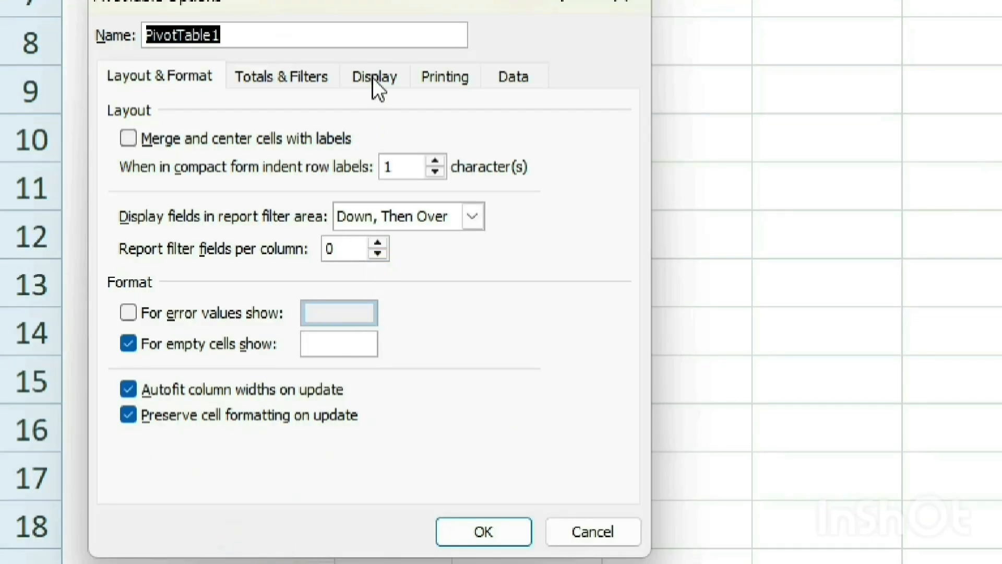
left_click(373, 77)
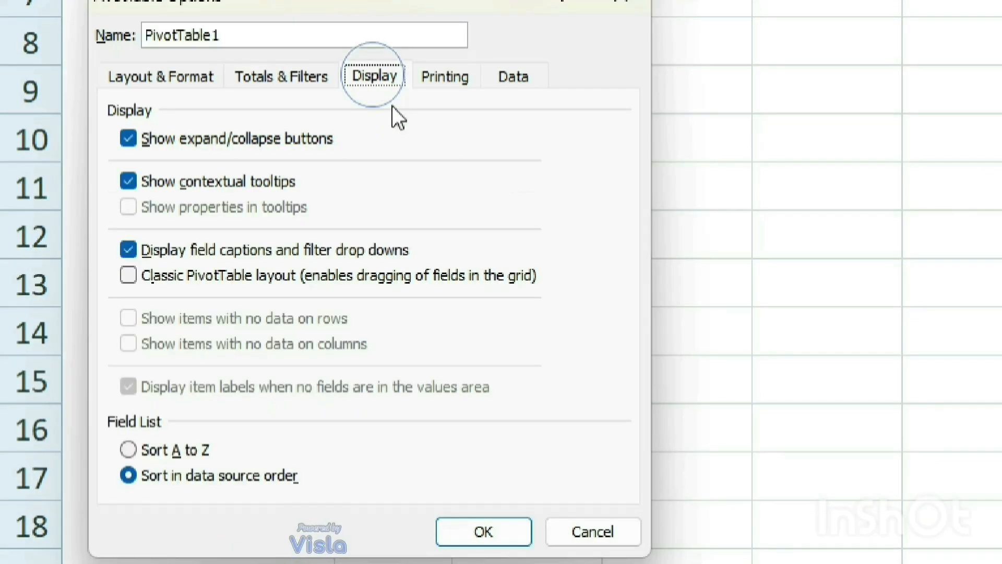
left_click(132, 139)
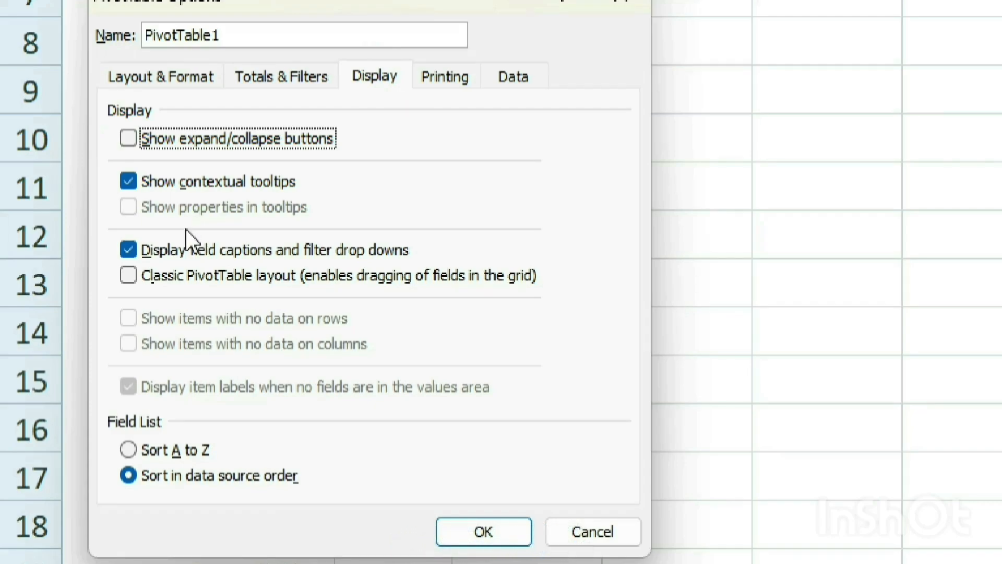
left_click(122, 275)
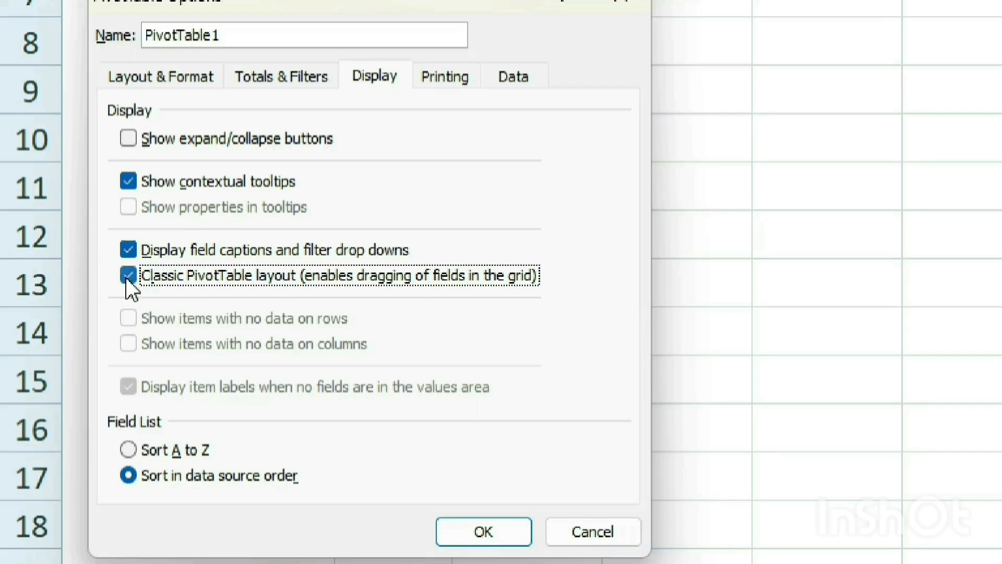
left_click(458, 532)
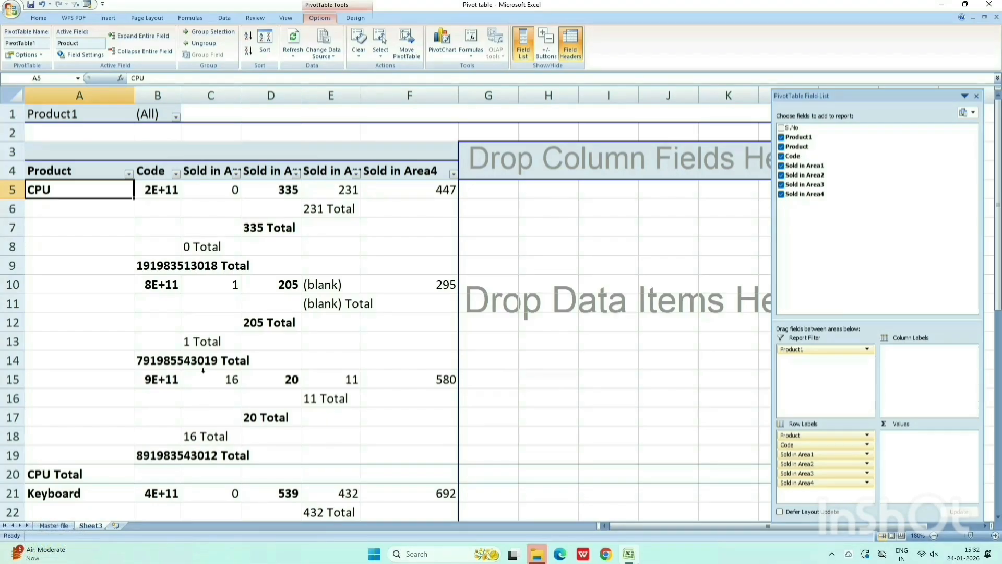
Compare the (blank) entries in the PivotTable with the empty Area3 and Area2 cells in the Master file sheet
left_click(328, 286)
left_click(330, 305)
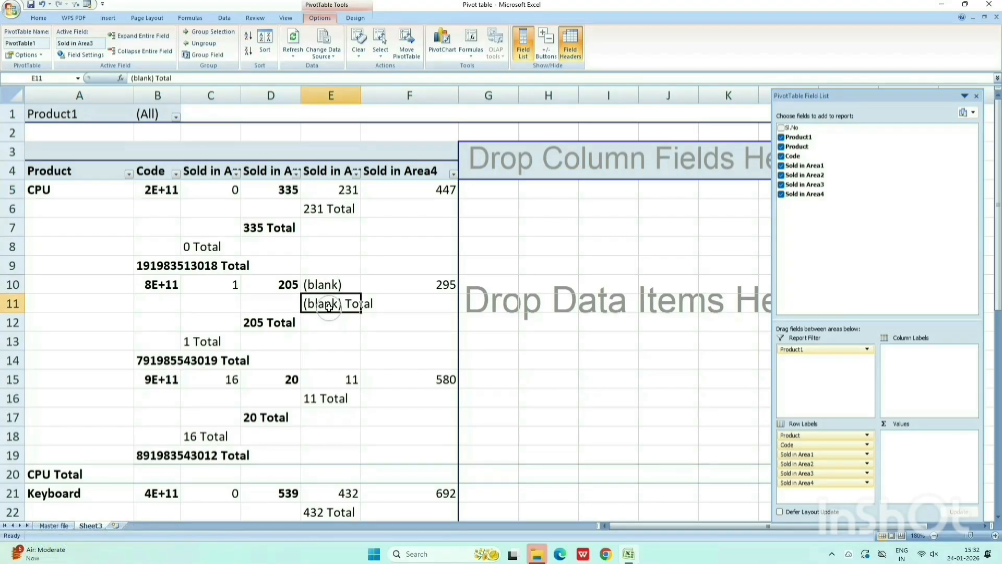
left_click(67, 525)
left_click(731, 271)
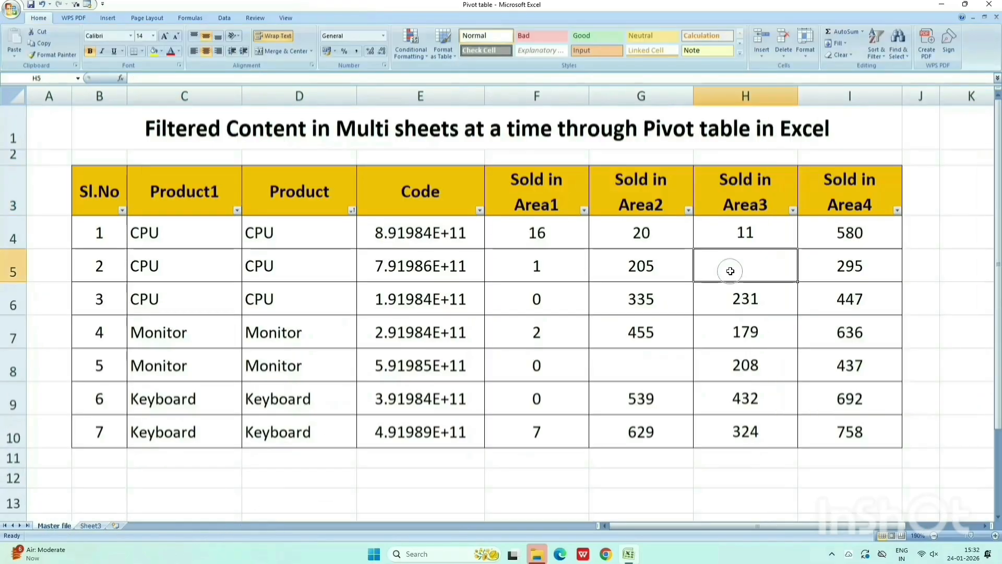
left_click(630, 365)
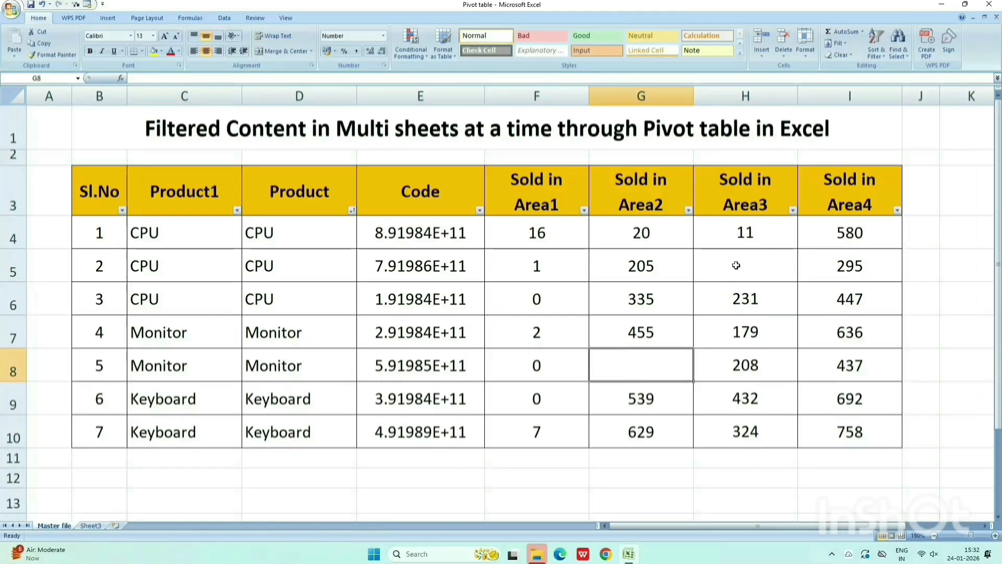
Replace all occurrences of "(blank)" on Sheet3 with nothing
left_click(92, 525)
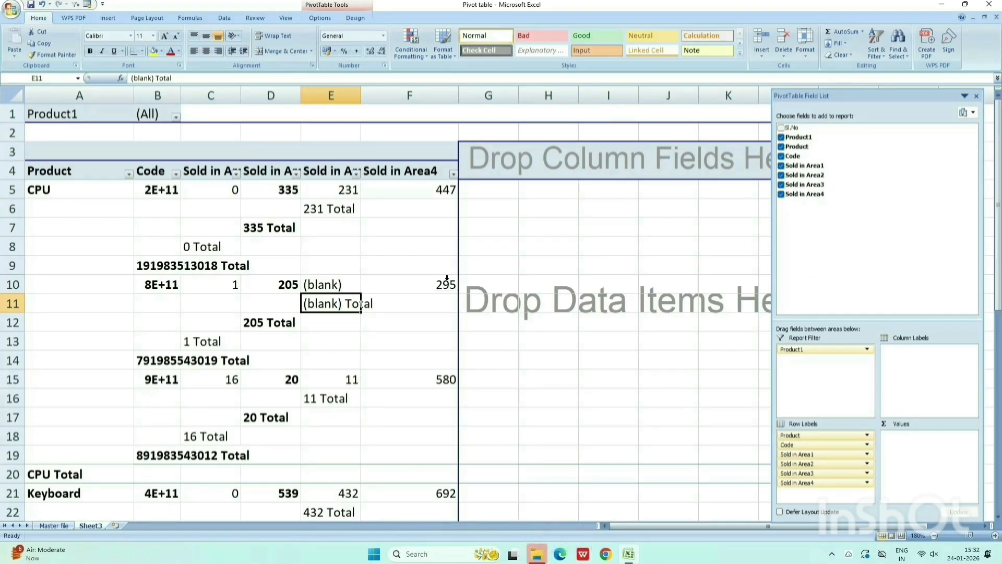
key("ctrl+h")
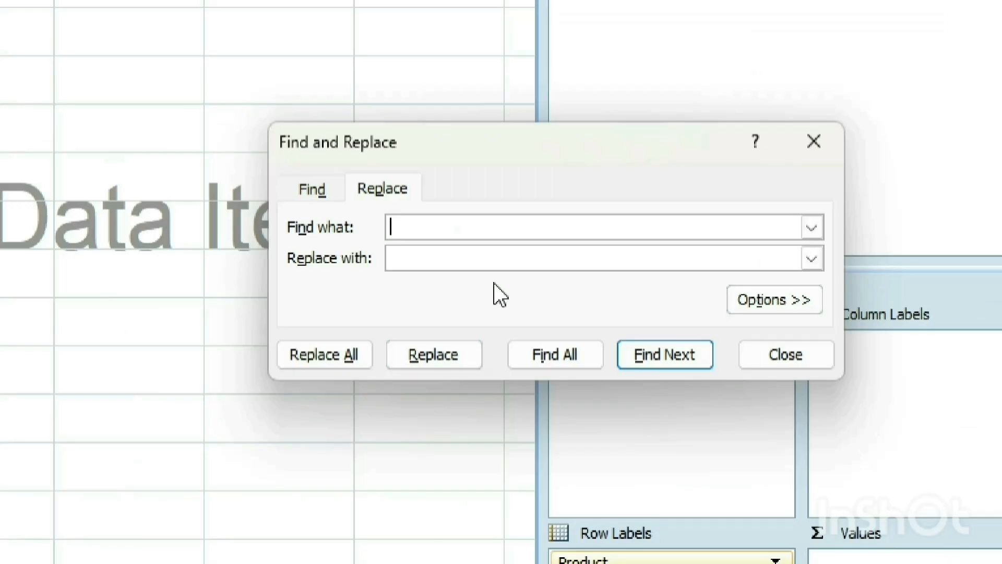
type("(")
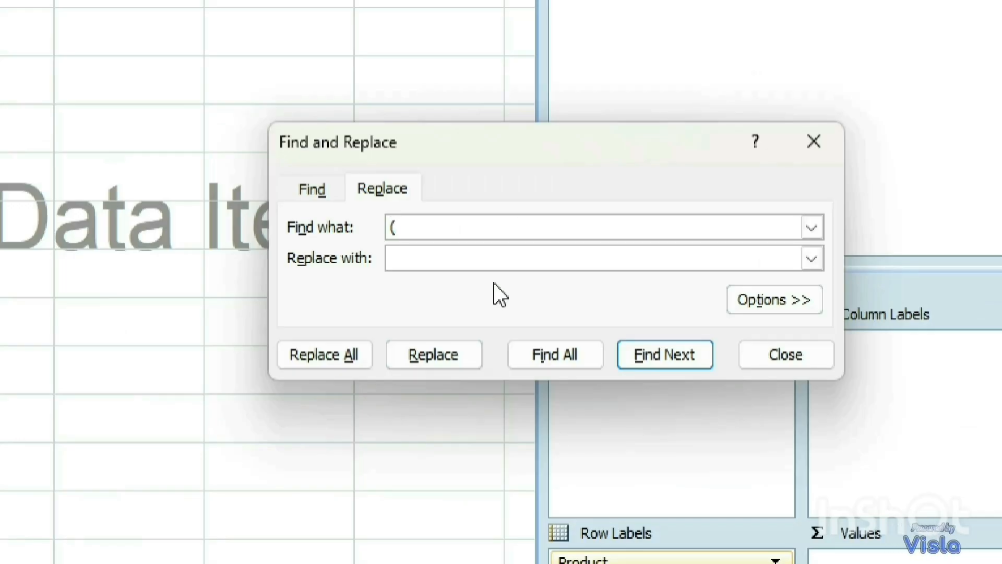
type("bl")
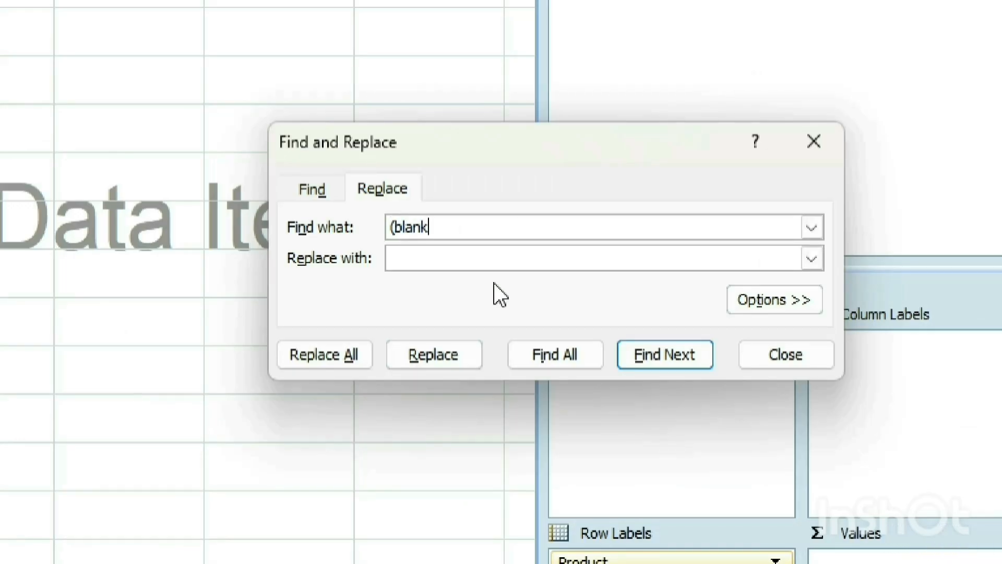
type("ank)")
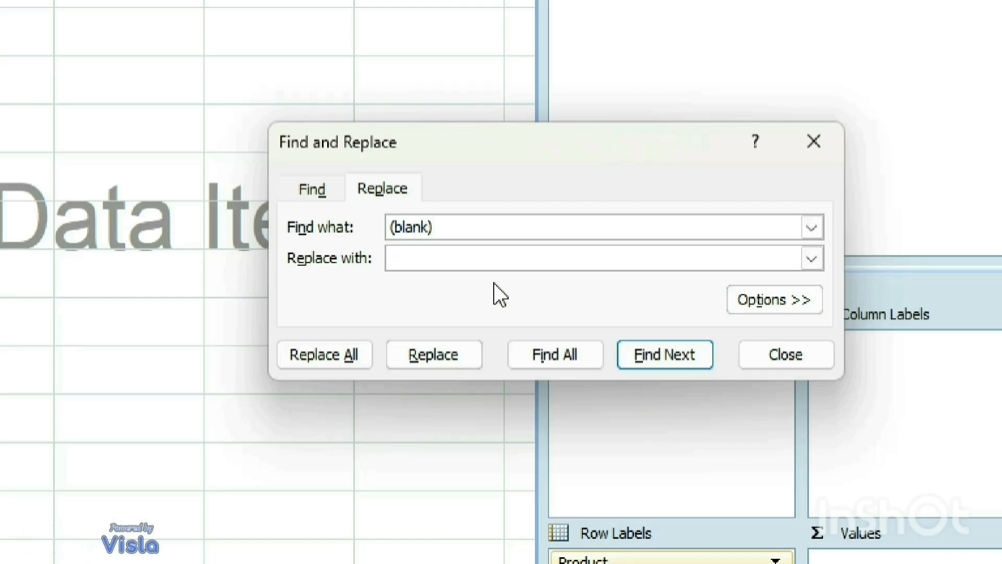
left_click(325, 350)
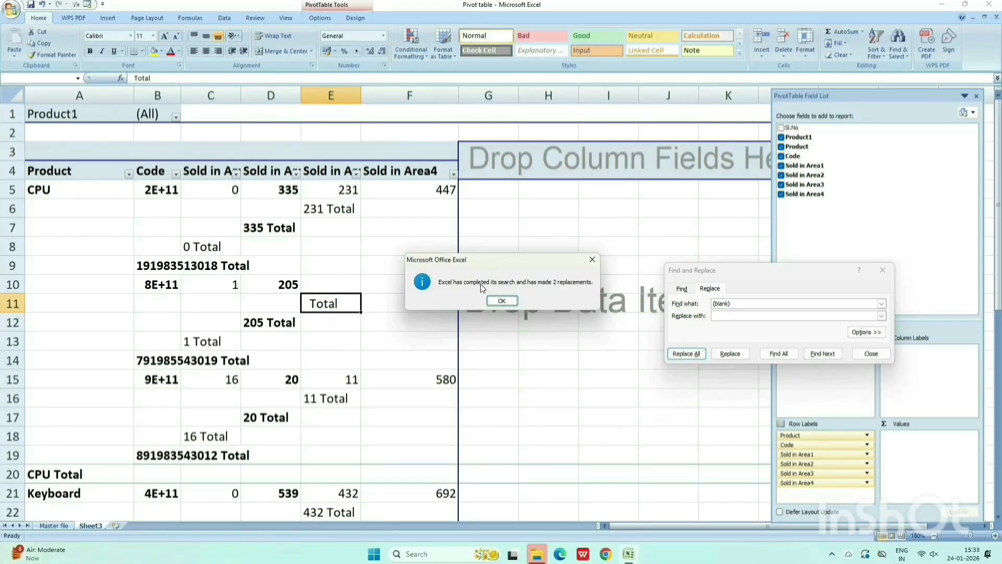
left_click(502, 302)
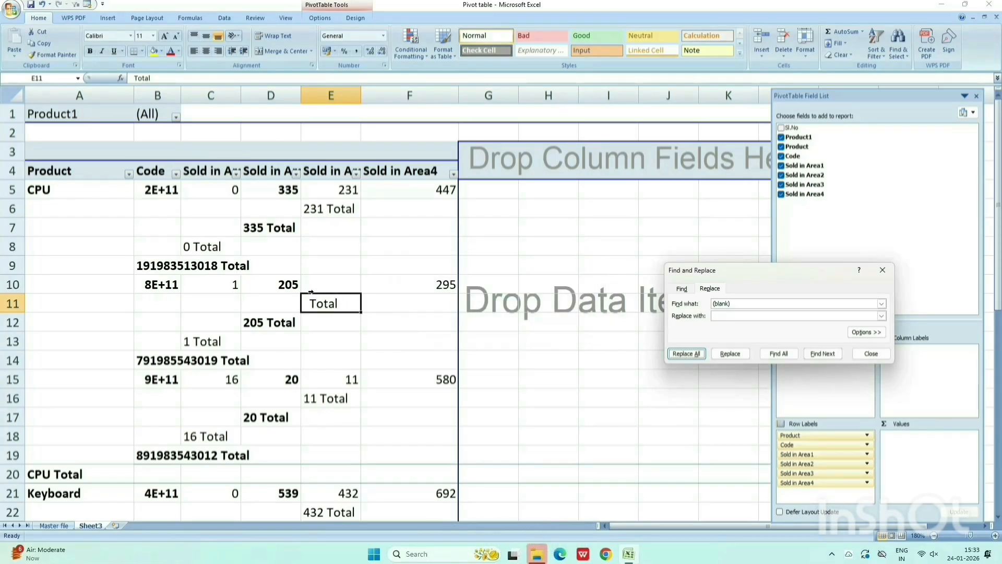
Hide all subtotals and turn off the grand totals in the PivotTable on Sheet3
key("Escape")
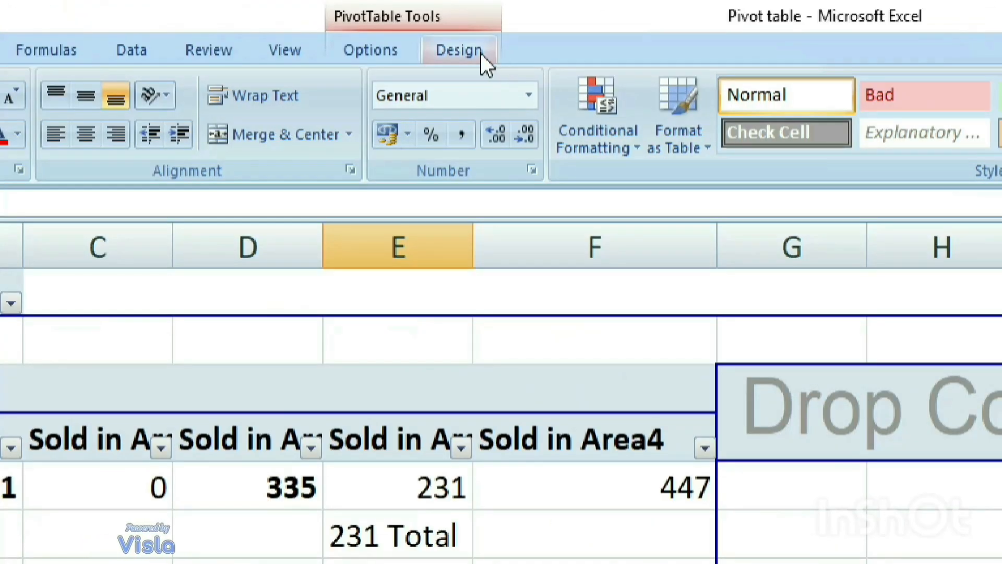
left_click(473, 52)
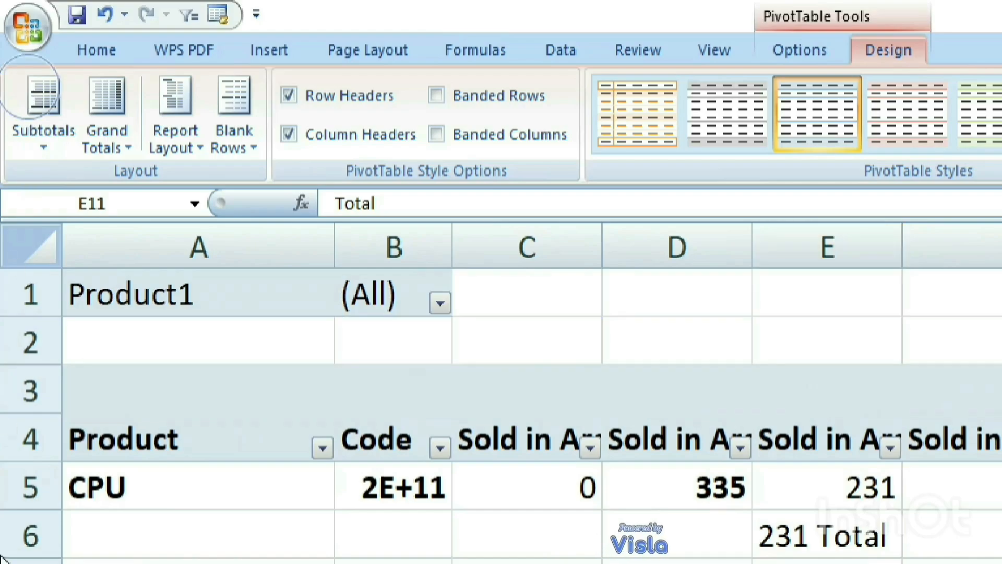
left_click(41, 152)
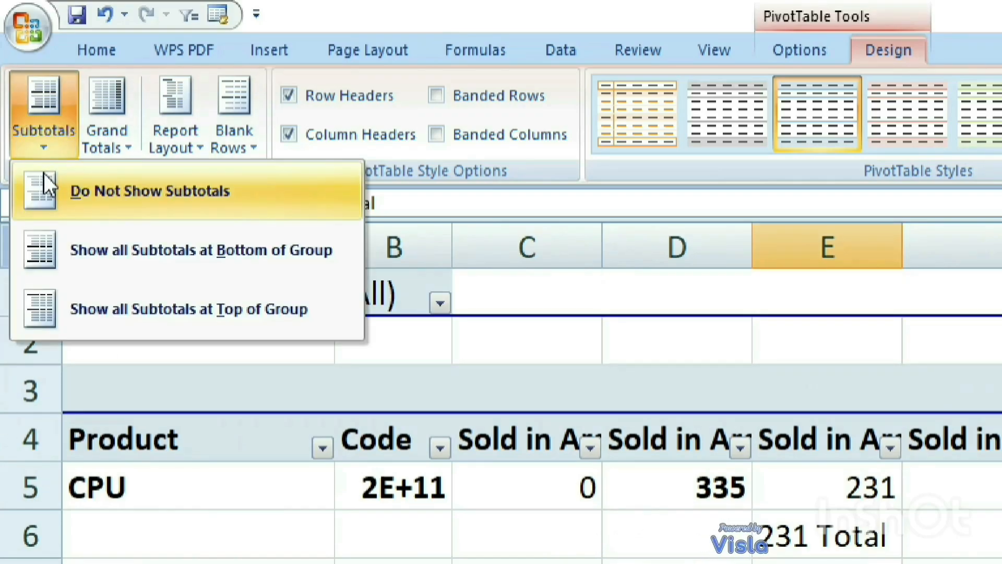
left_click(104, 193)
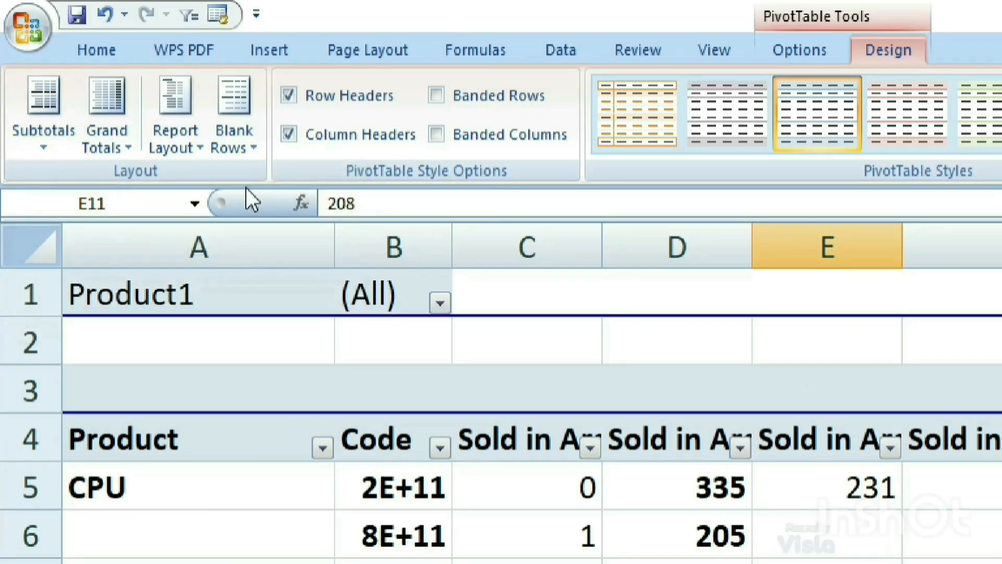
left_click(121, 148)
left_click(172, 191)
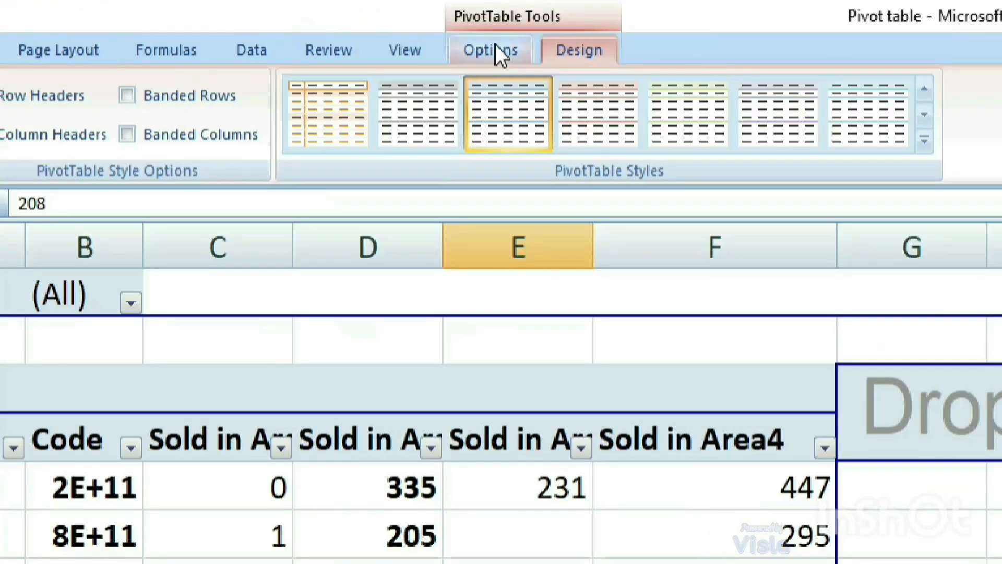
Generate a separate sheet for each Product1 item using the PivotTable's Show Report Filter Pages option
left_click(495, 44)
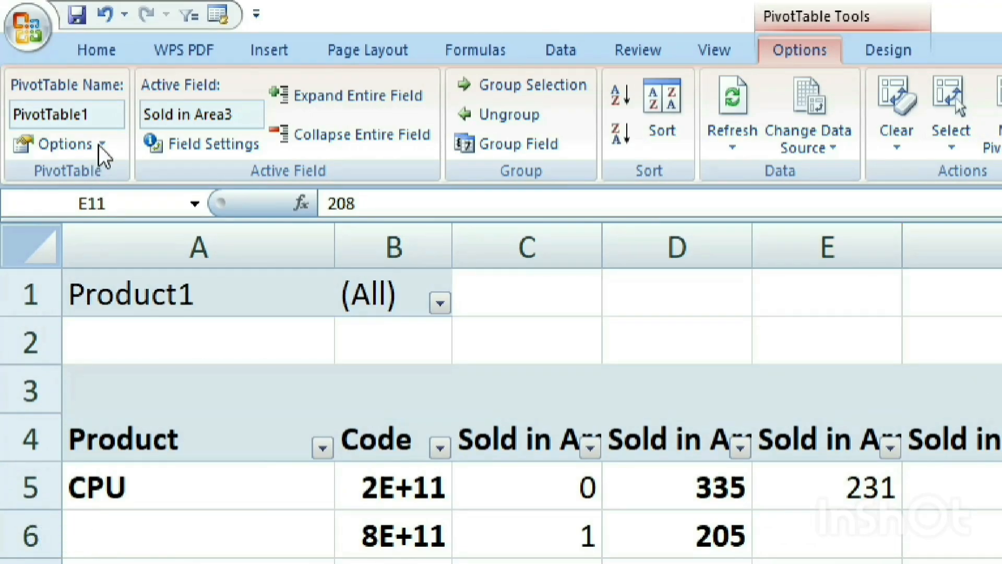
left_click(100, 145)
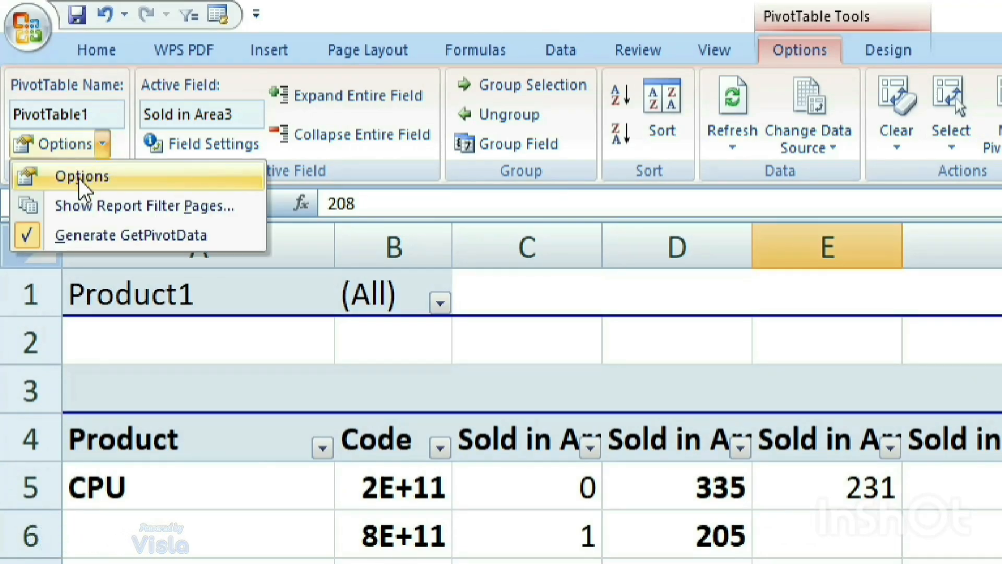
left_click(150, 211)
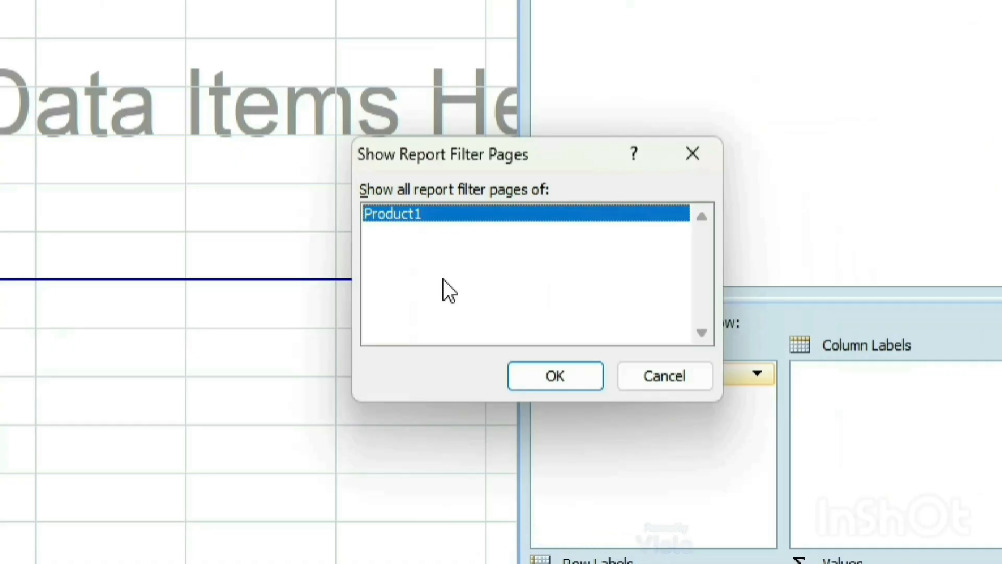
left_click(559, 387)
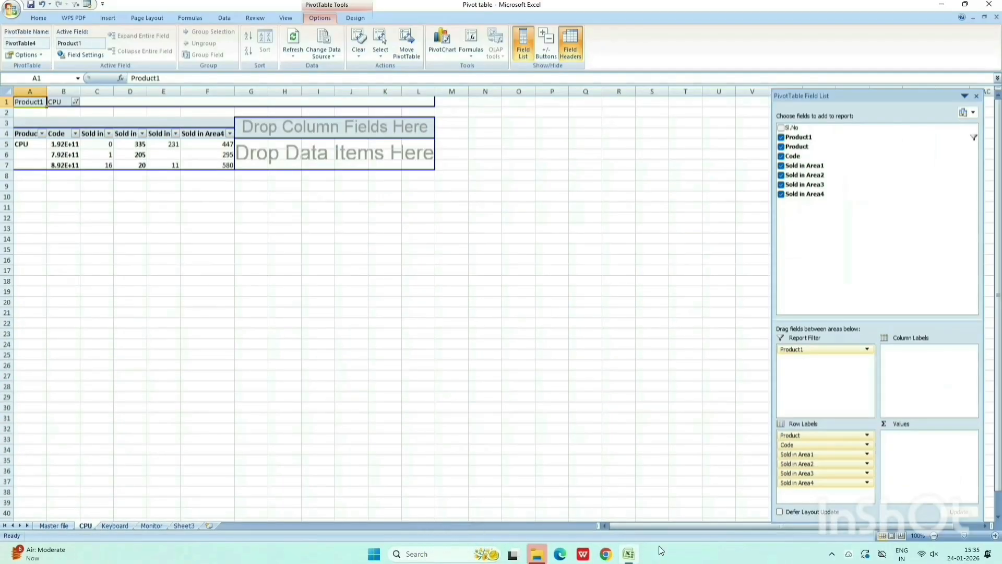
Examine the filtered PivotTable on the new CPU sheet at 200% zoom
left_click(995, 536)
left_click(995, 536)
left_click(995, 535)
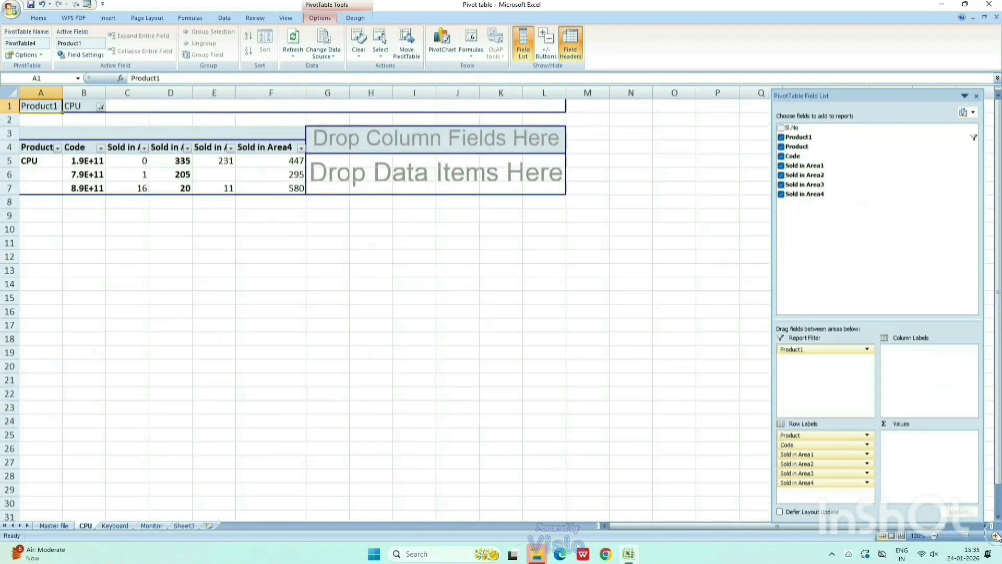
left_click(995, 535)
left_click(995, 536)
left_click(996, 536)
left_click(995, 535)
left_click(995, 536)
left_click(996, 535)
left_click(996, 536)
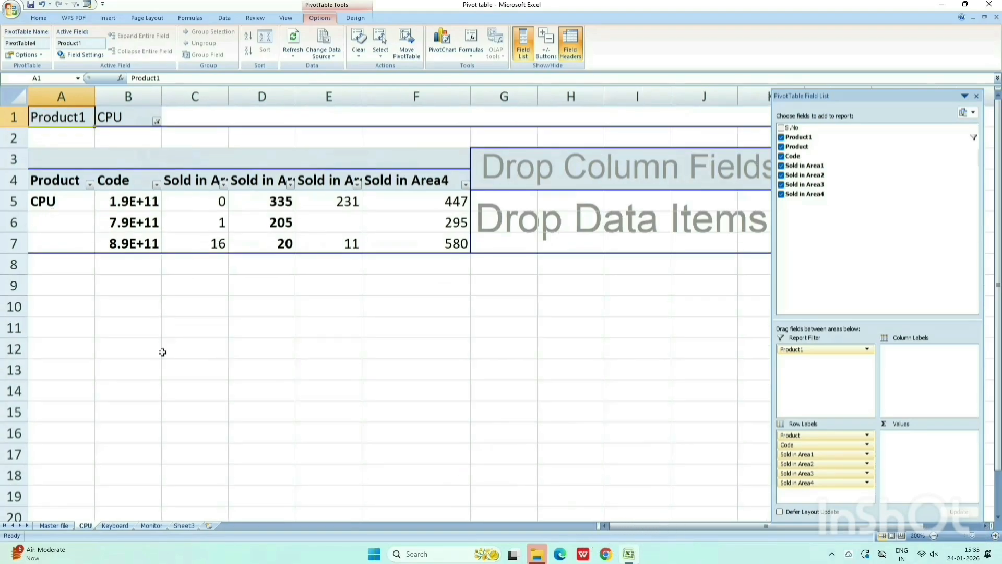
Examine the filtered PivotTable on the Keyboard sheet at 200% zoom
left_click(114, 526)
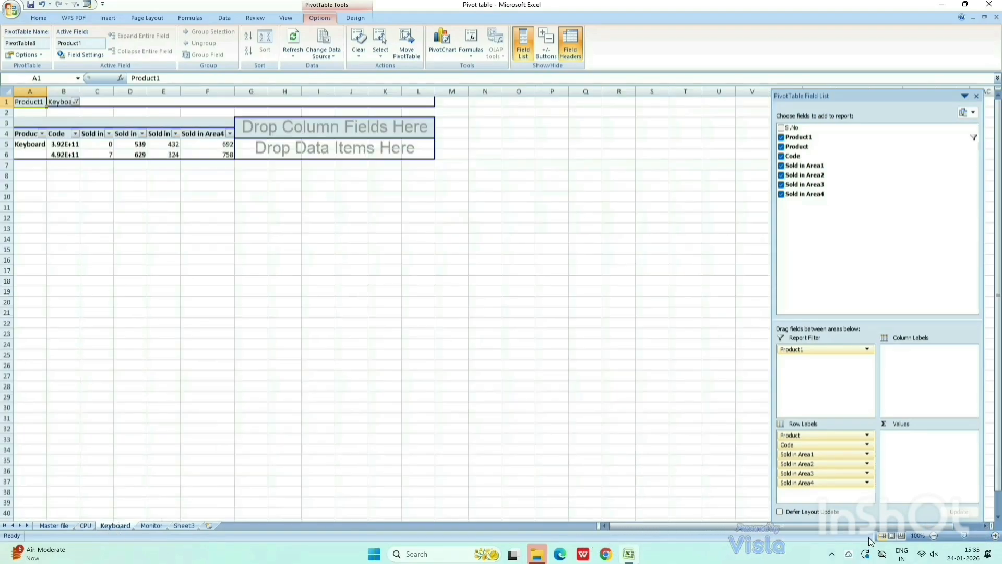
left_click(995, 536)
left_click(995, 535)
left_click(996, 535)
left_click(996, 536)
left_click(996, 536)
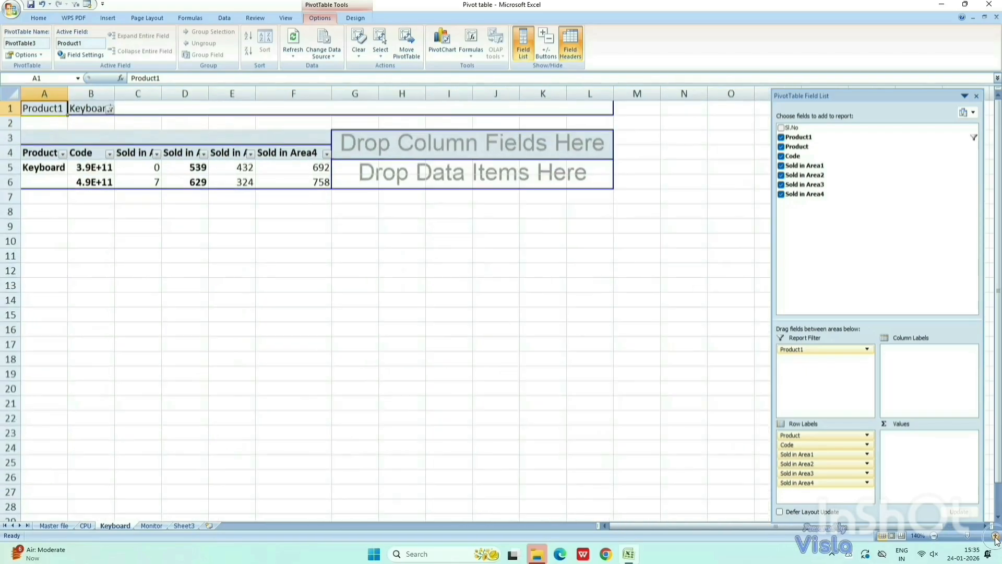
left_click(996, 536)
left_click(995, 536)
left_click(995, 536)
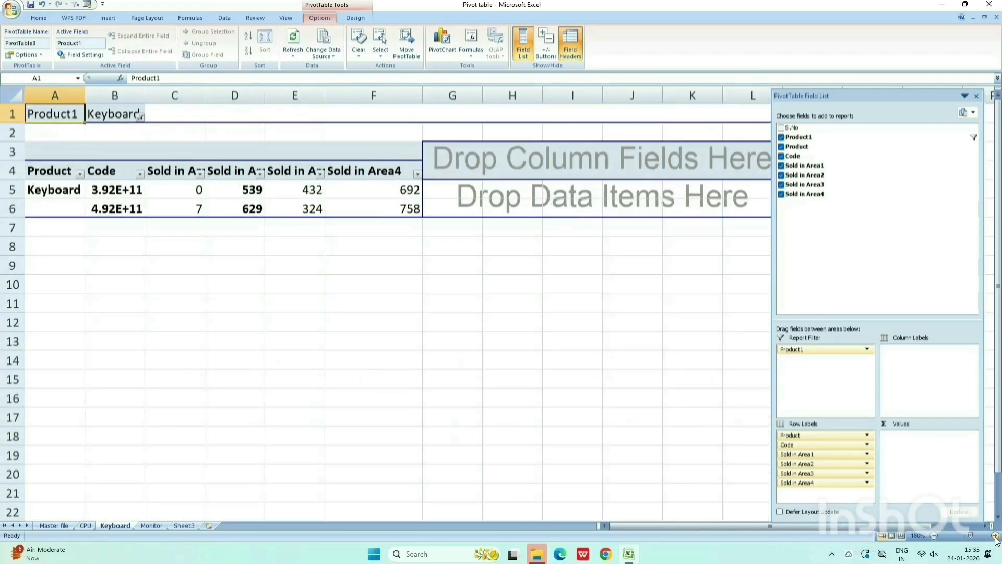
left_click(996, 536)
left_click(996, 536)
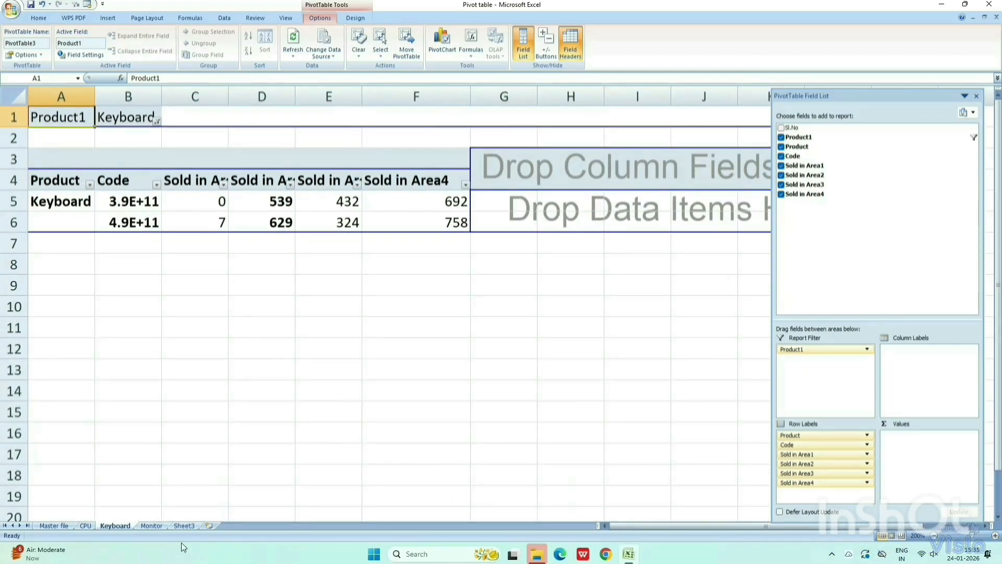
Examine the filtered PivotTable on the Monitor sheet at an enlarged zoom
left_click(151, 526)
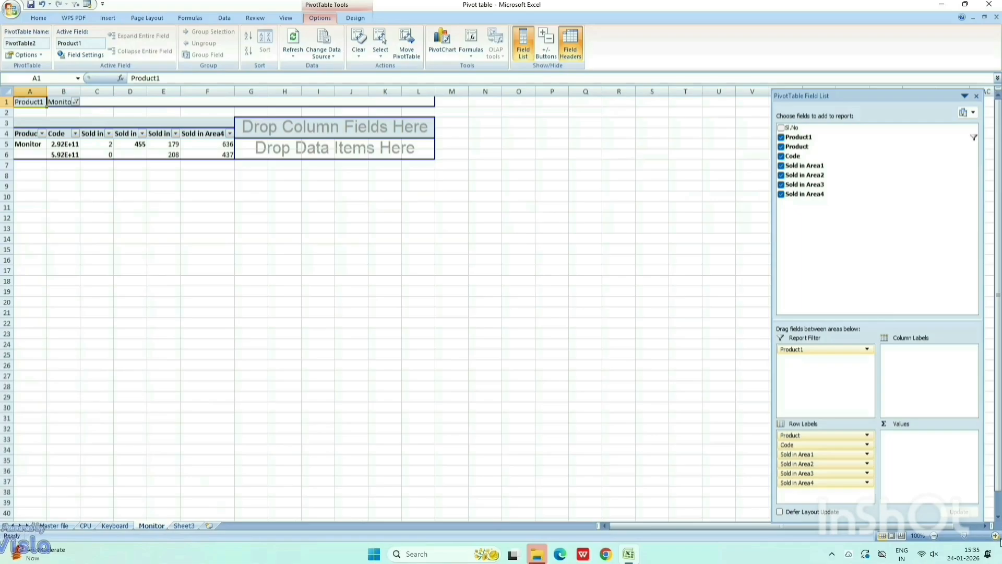
left_click(996, 536)
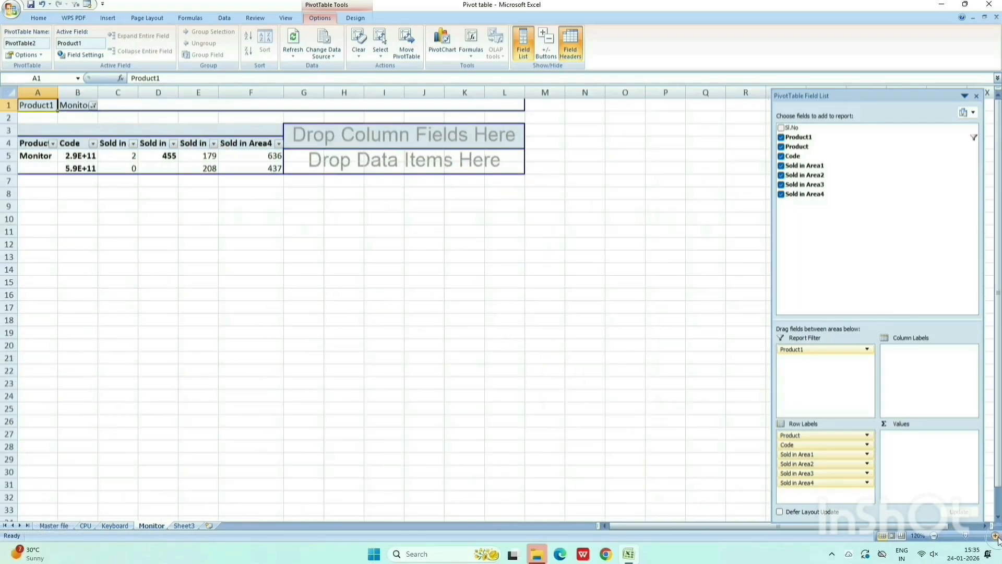
left_click(996, 537)
left_click(995, 536)
left_click(995, 536)
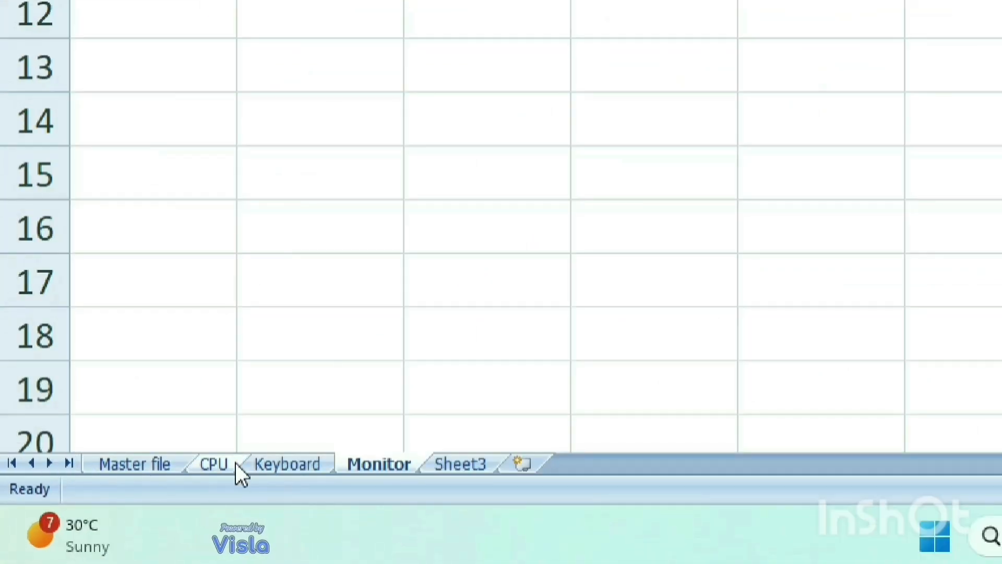
Group the CPU, Keyboard and Monitor sheets and autofit the widths of columns A to F
left_click(220, 466)
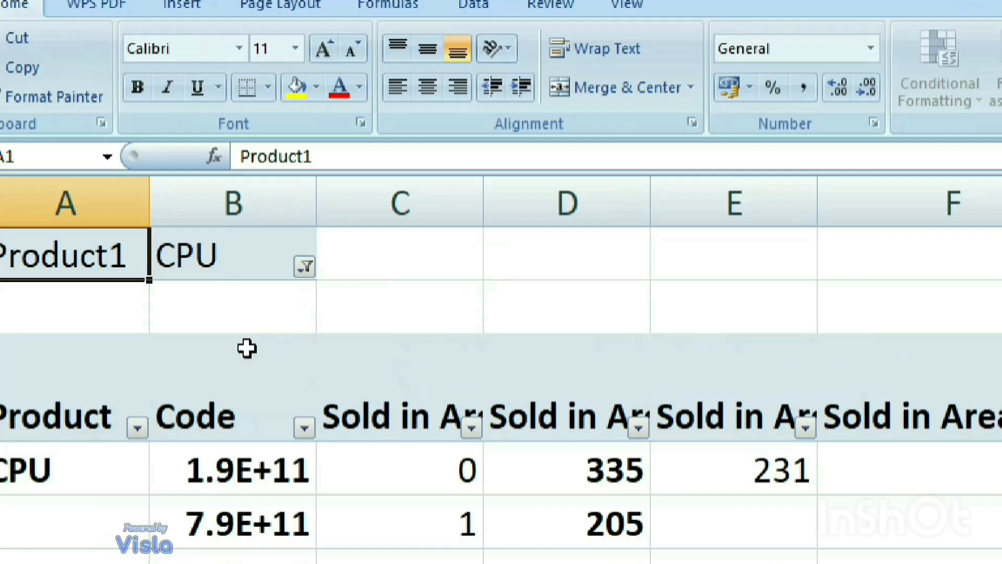
left_click_drag(94, 186, 919, 232)
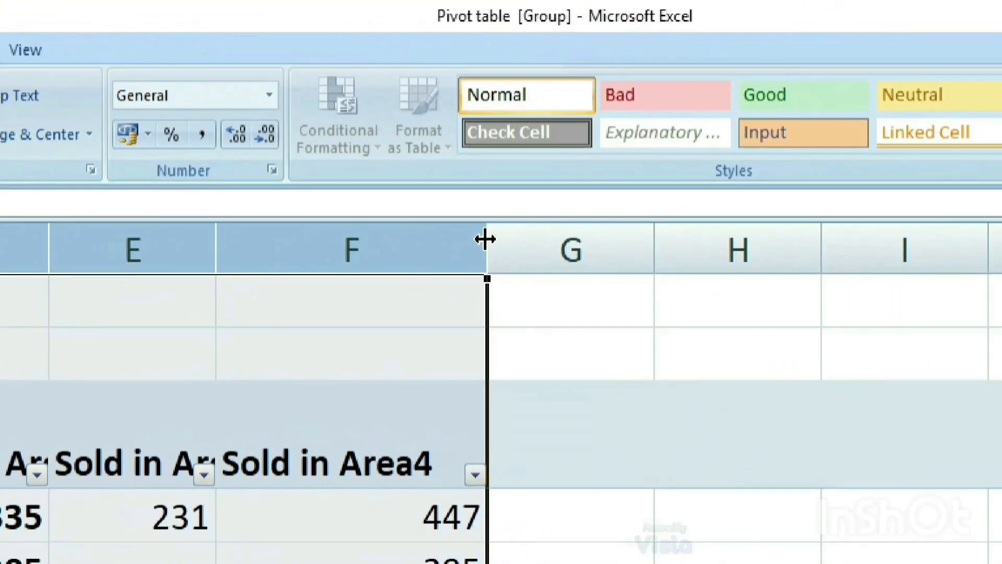
left_click_drag(485, 240, 485, 240)
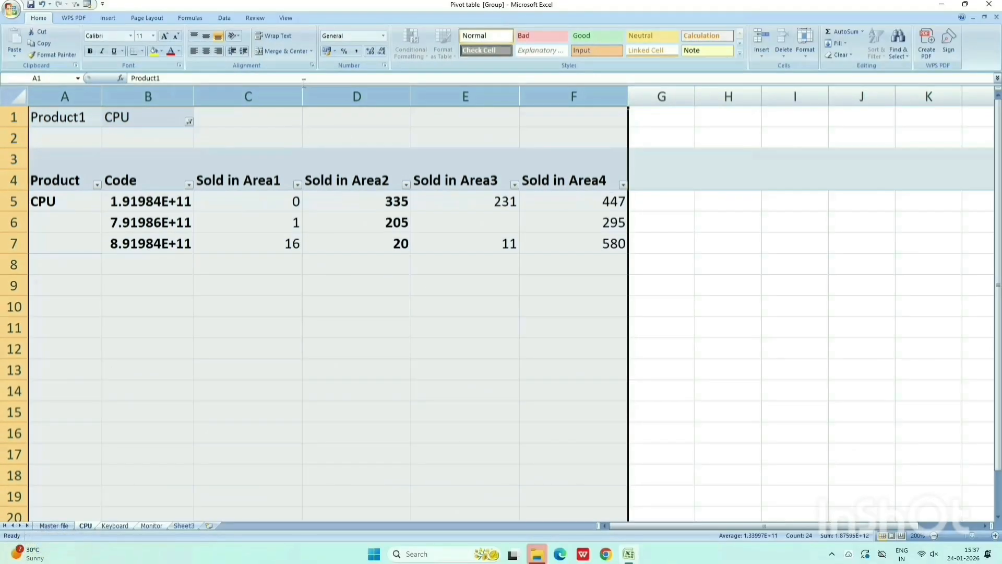
Try narrower widths for columns C to F and column A, and undo the column width changes
left_click_drag(296, 90, 592, 96)
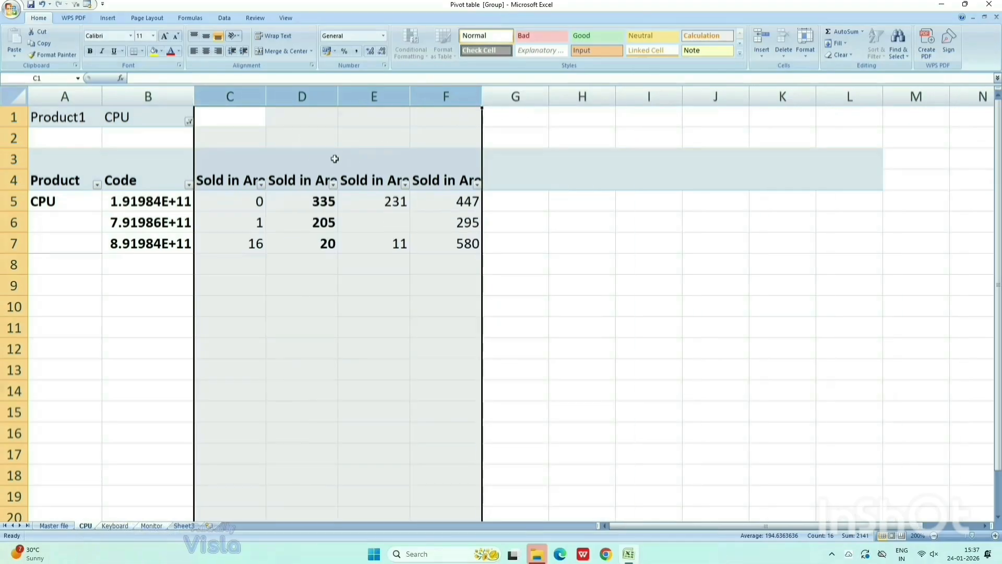
left_click(231, 132)
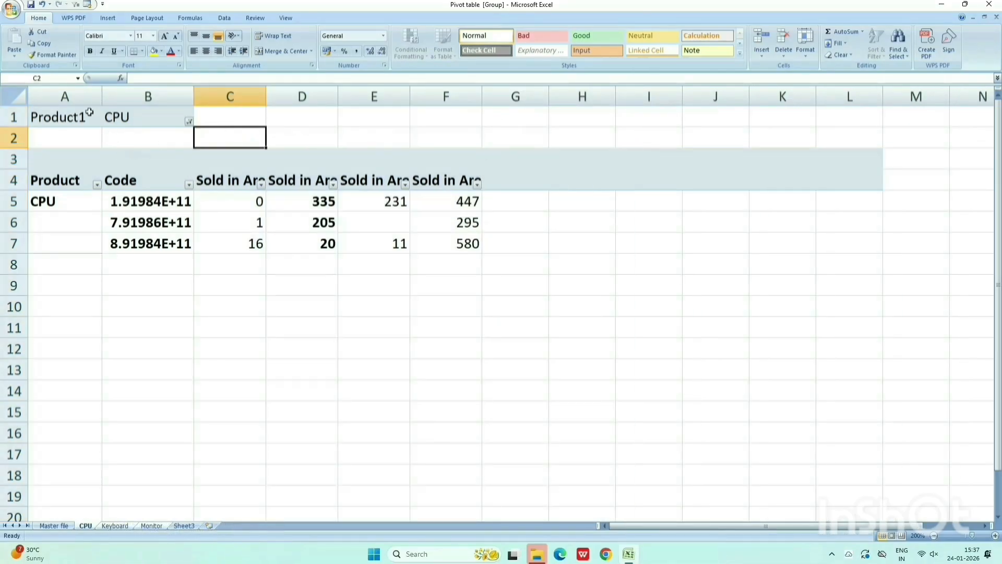
left_click_drag(102, 95, 82, 96)
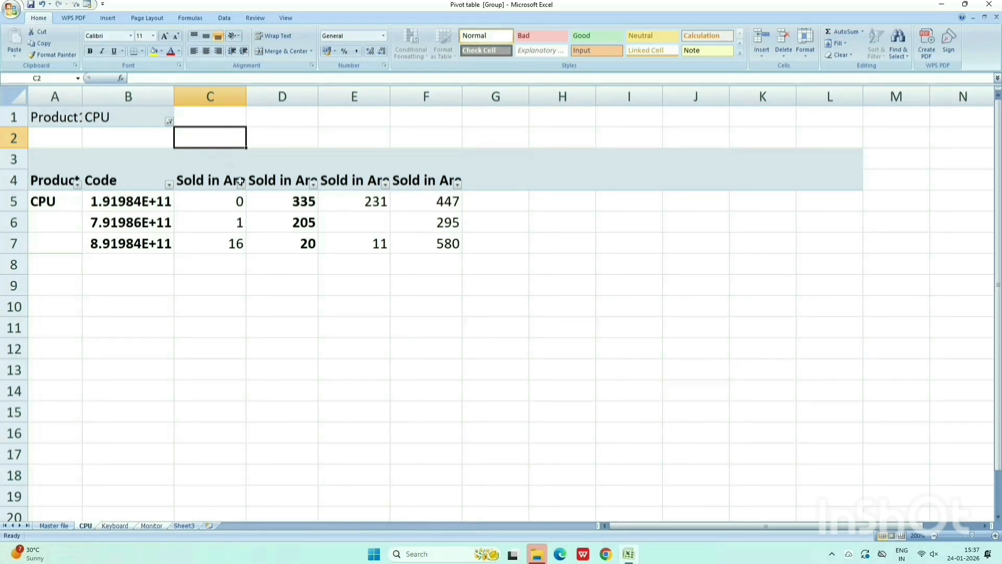
key("ctrl+z")
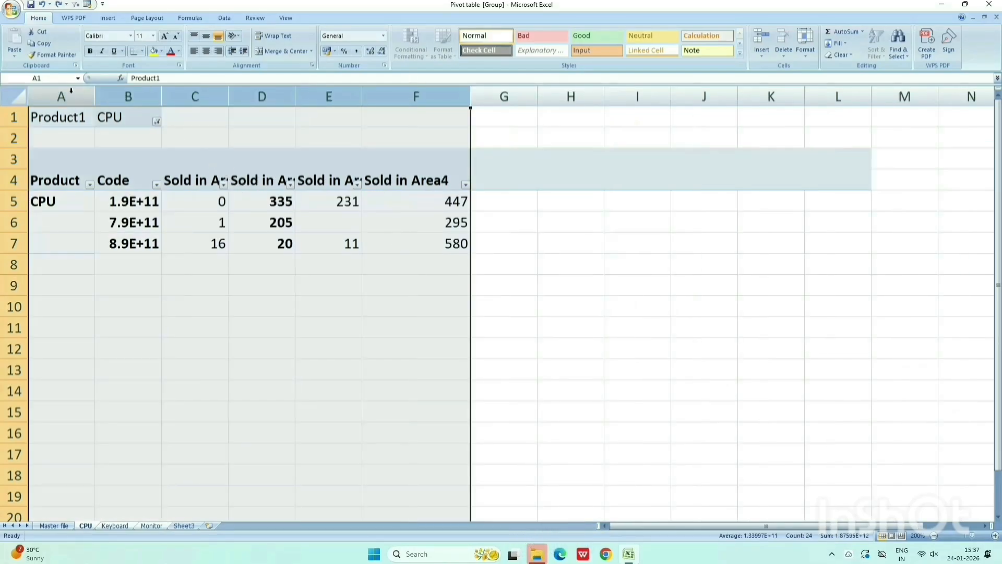
Autofit columns A to F on the grouped sheets and narrow the Sold in Area1 to Area4 columns to an equal width
left_click(73, 157)
left_click_drag(55, 93, 454, 96)
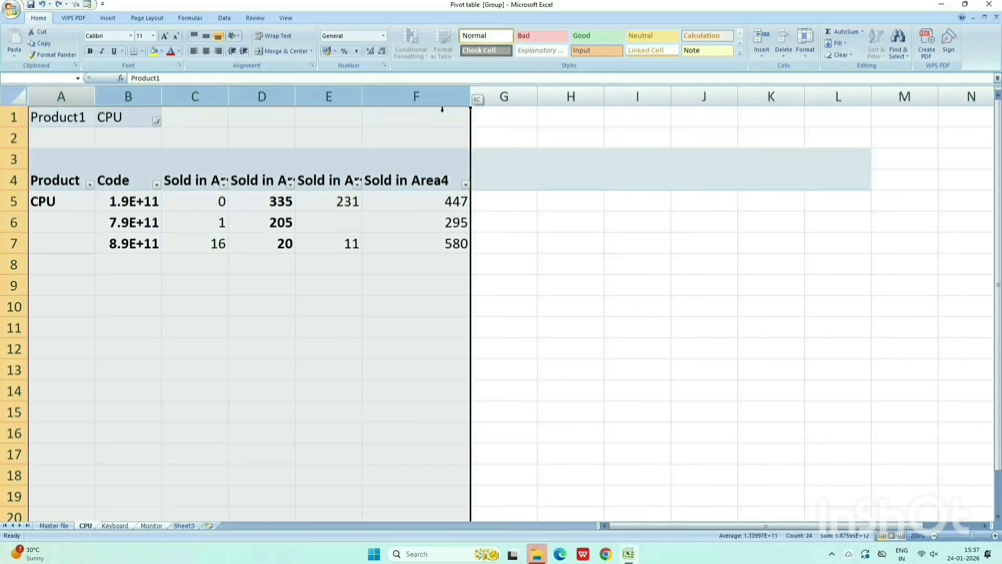
double_click(470, 96)
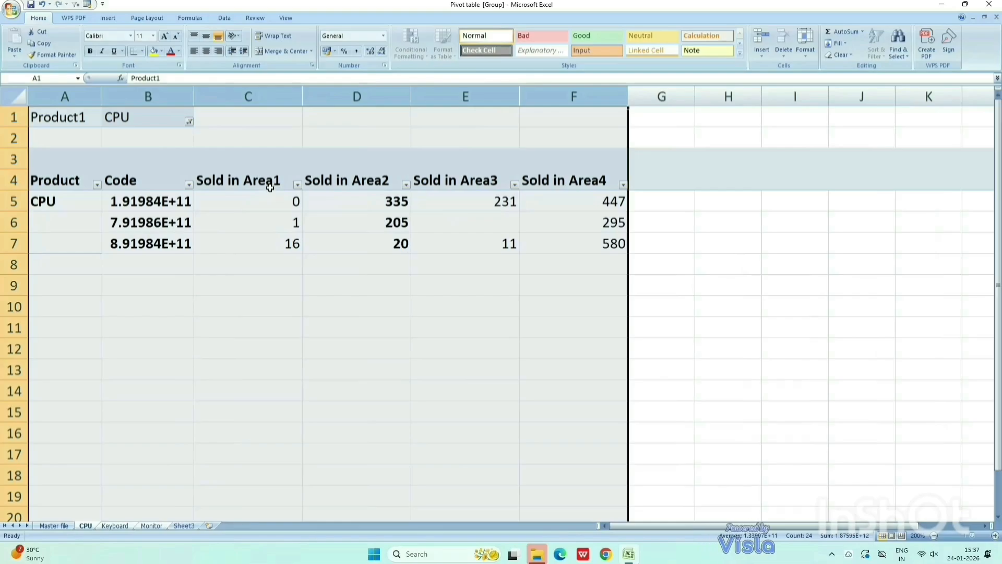
left_click_drag(253, 96, 573, 108)
left_click(233, 180)
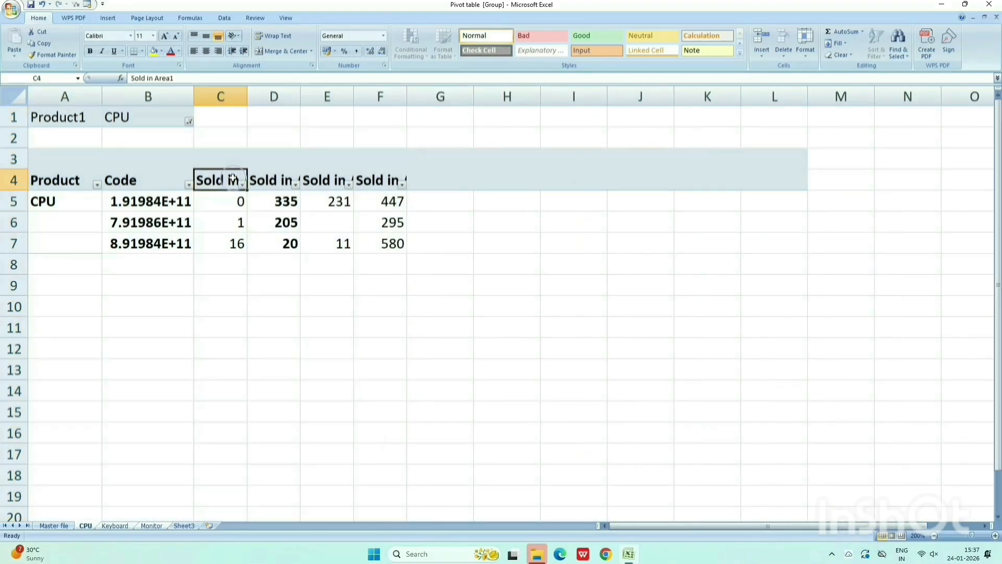
Wrap the header text in A3:F4 and narrow column A
left_click_drag(66, 167, 366, 181)
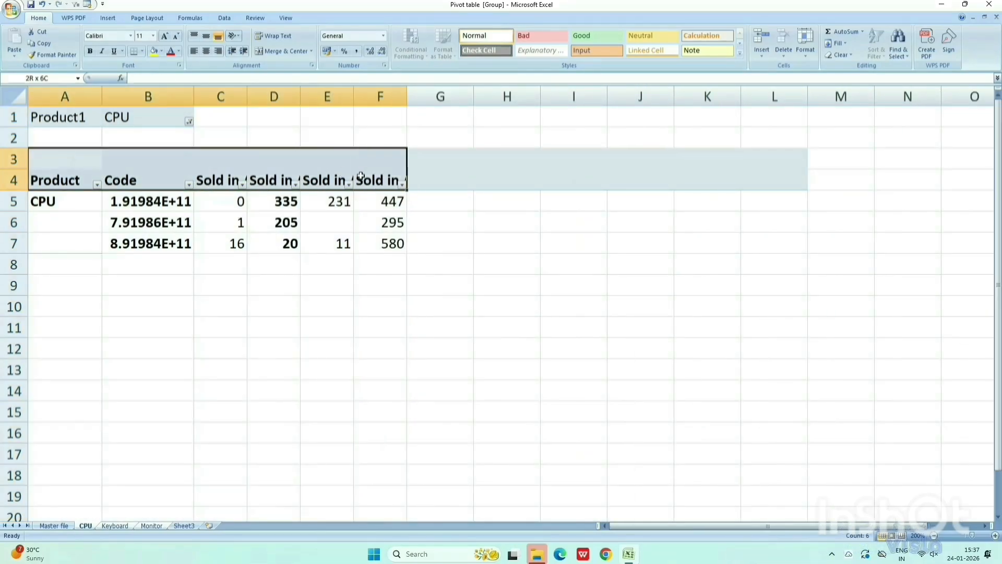
left_click(273, 36)
left_click(104, 97)
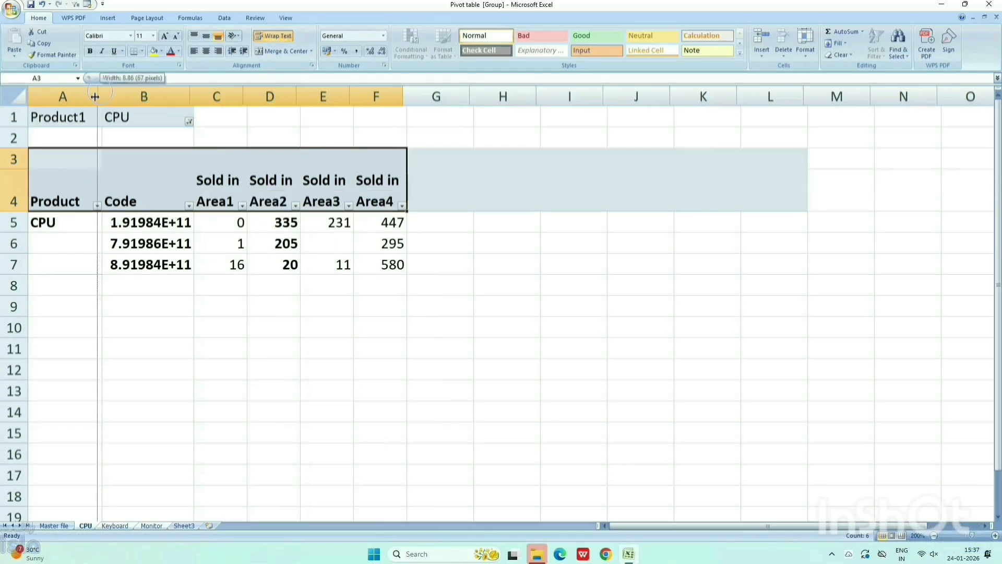
left_click_drag(102, 96, 82, 96)
Format the Code column as Number with 0 decimal places
key("ctrl+1")
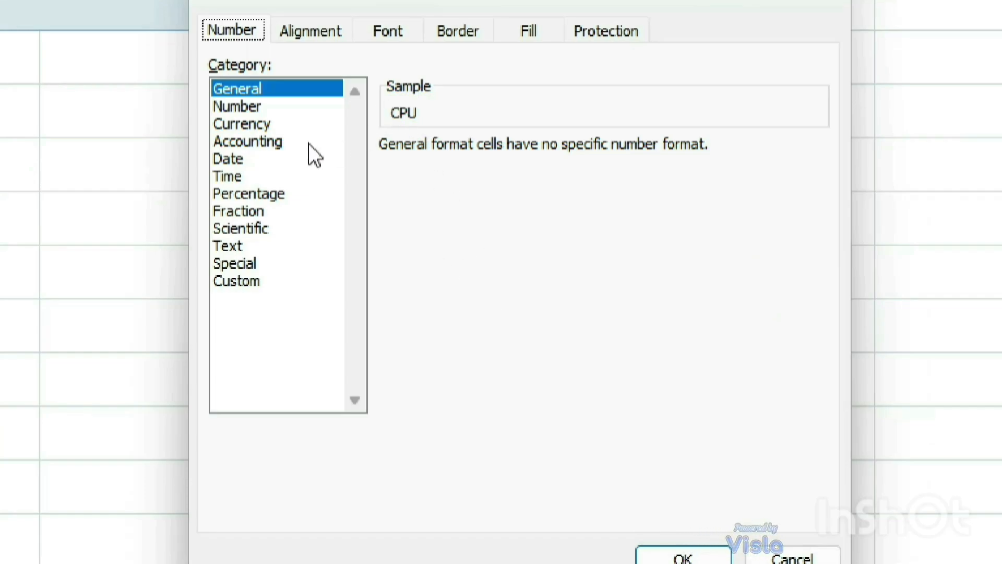
left_click(251, 107)
left_click(552, 152)
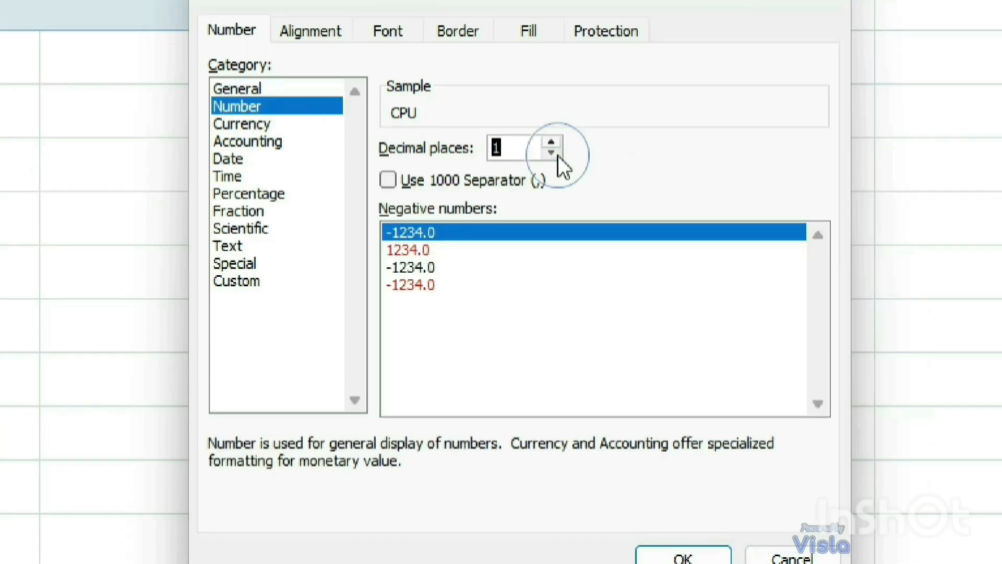
left_click(551, 152)
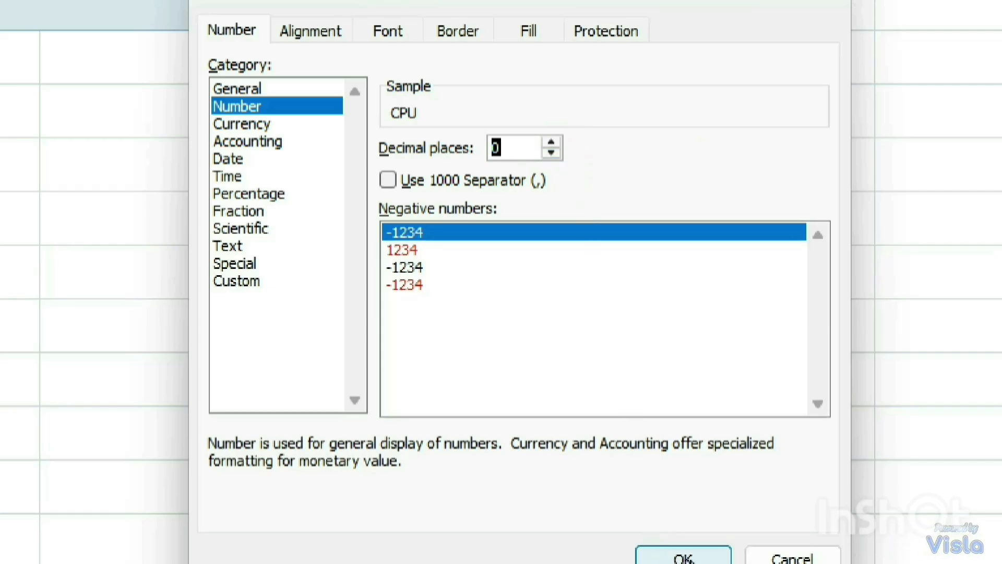
left_click(684, 558)
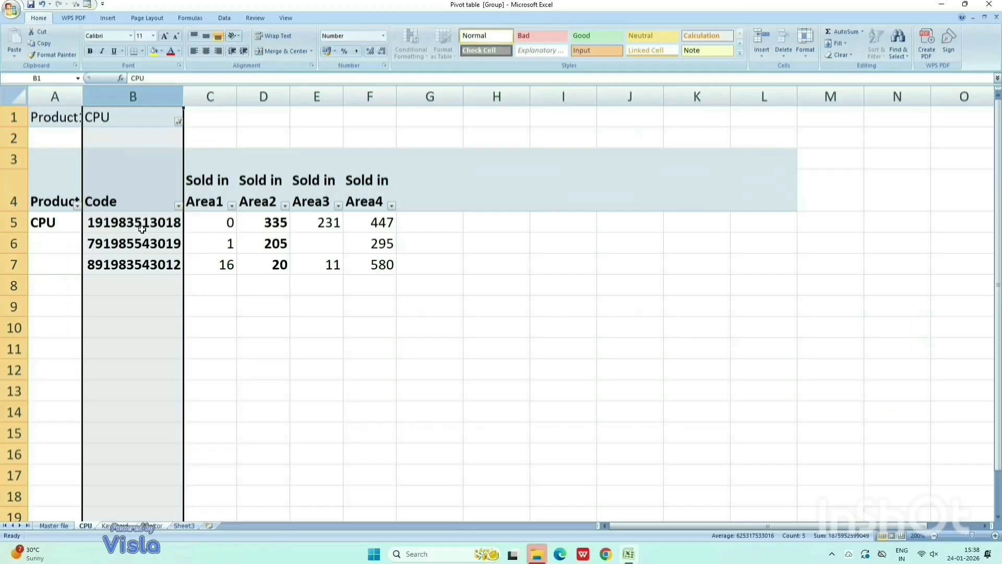
Fill the header cells A4:F4 on the grouped sheets with the standard gold-orange colour
left_click(135, 225)
left_click_drag(79, 193, 362, 197)
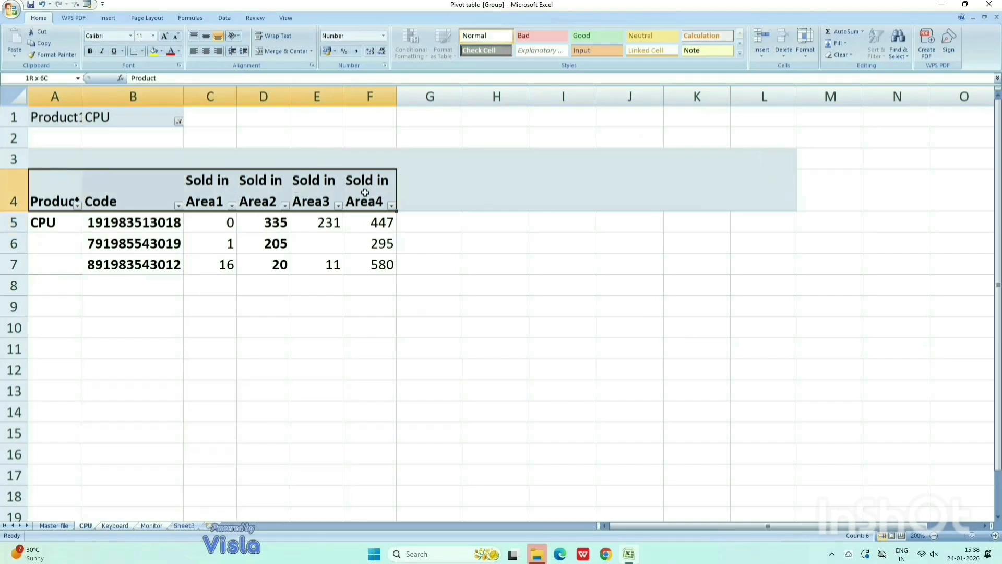
left_click(162, 50)
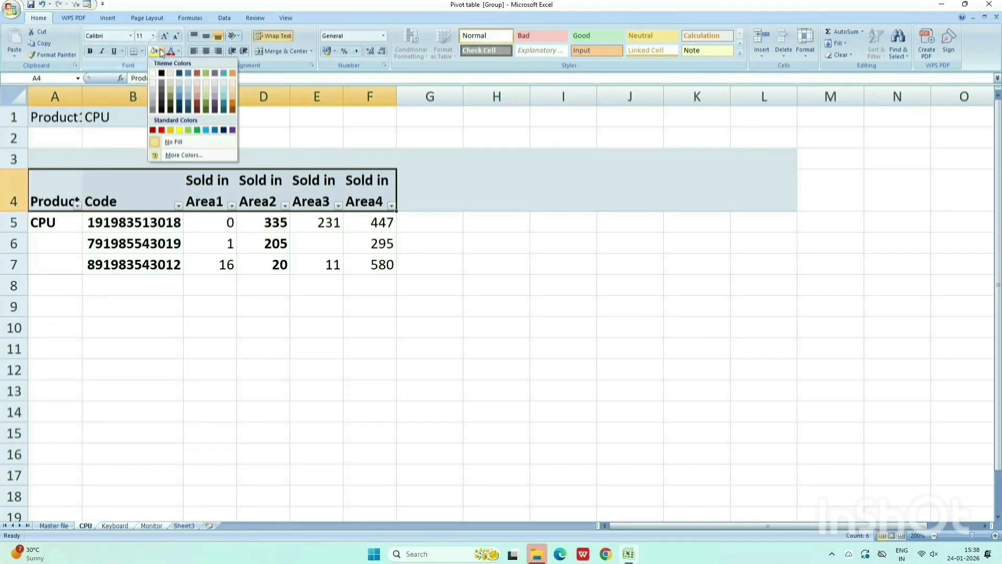
left_click(171, 130)
left_click(224, 243)
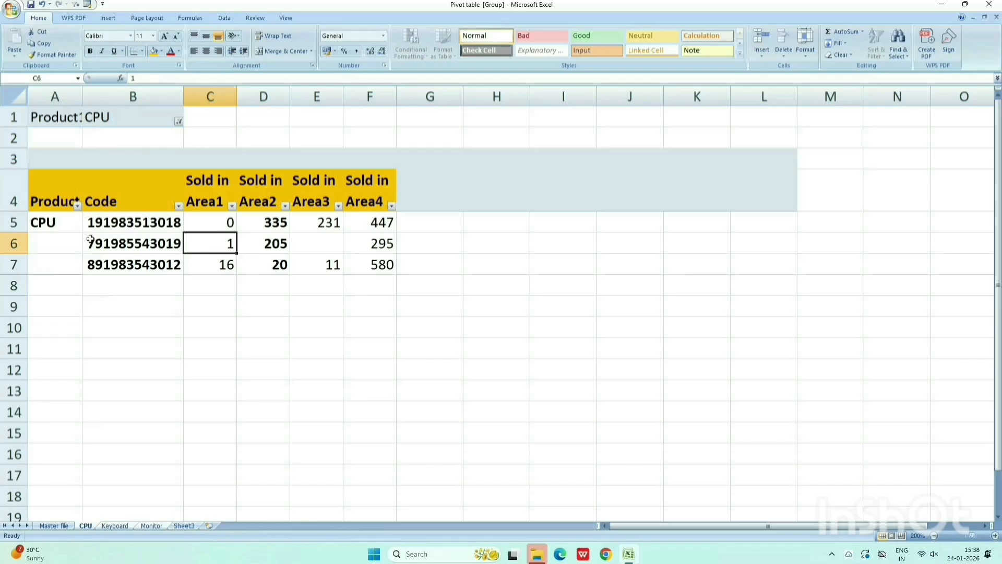
Apply All Borders to the table range A4:F7 on the grouped sheets
left_click_drag(46, 205, 337, 259)
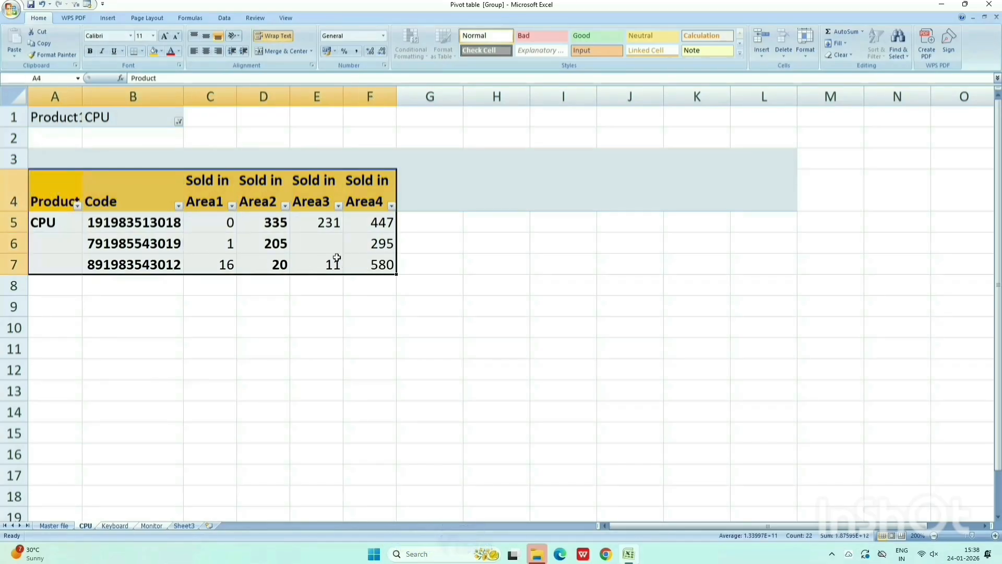
left_click(142, 51)
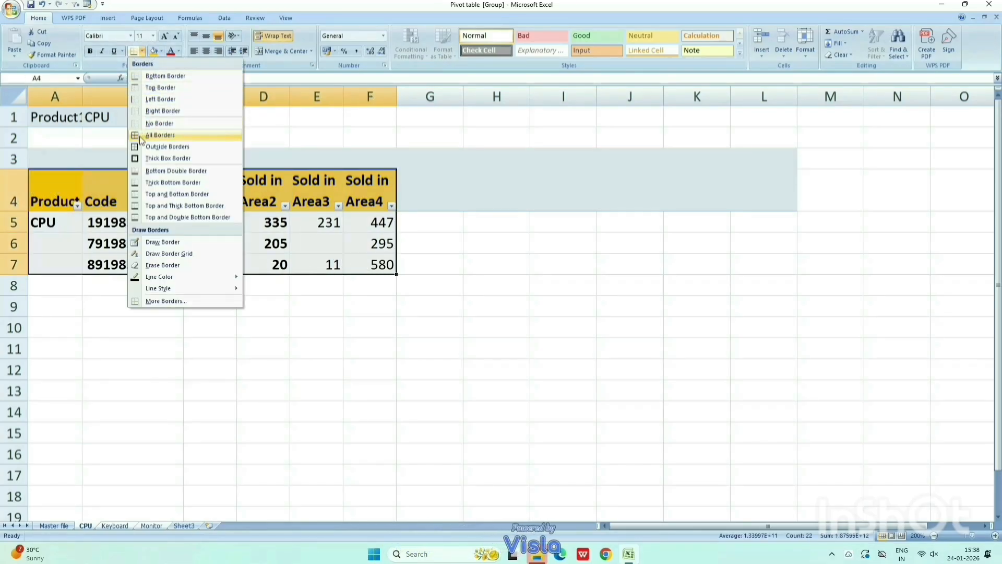
left_click(157, 138)
left_click(134, 218)
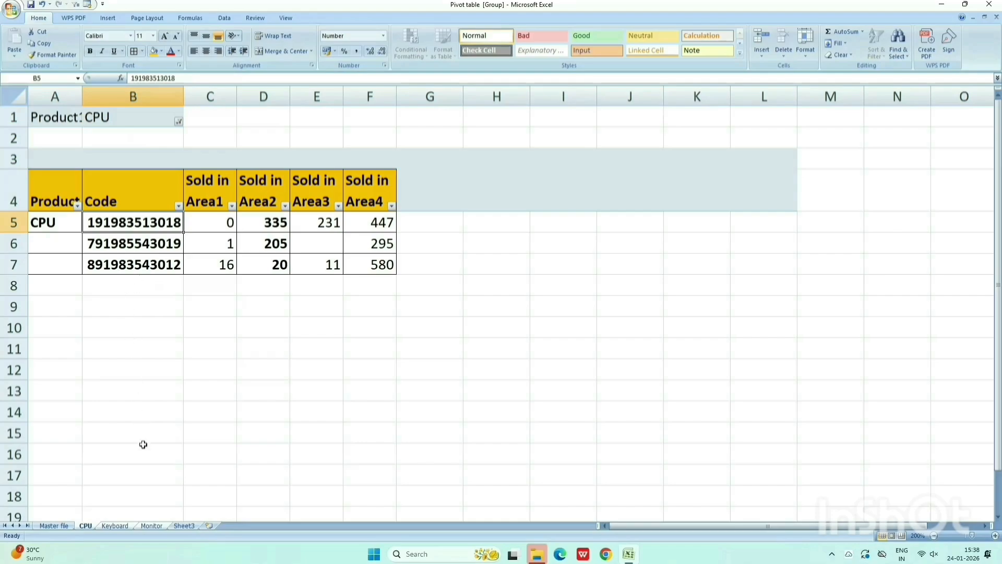
Check the Keyboard and Monitor sheets and widen column A on the grouped sheets so the product names fit
left_click(115, 526)
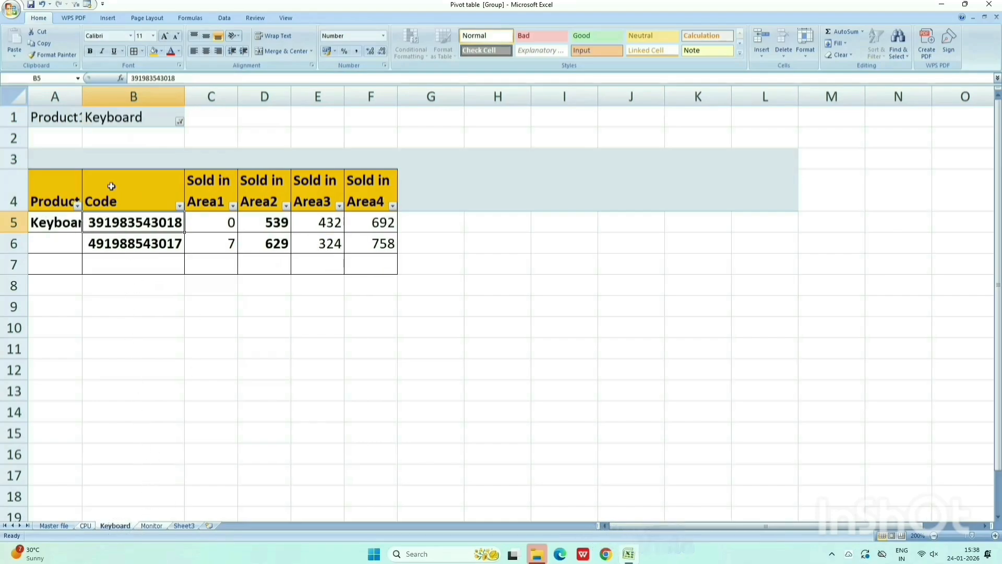
left_click(151, 525)
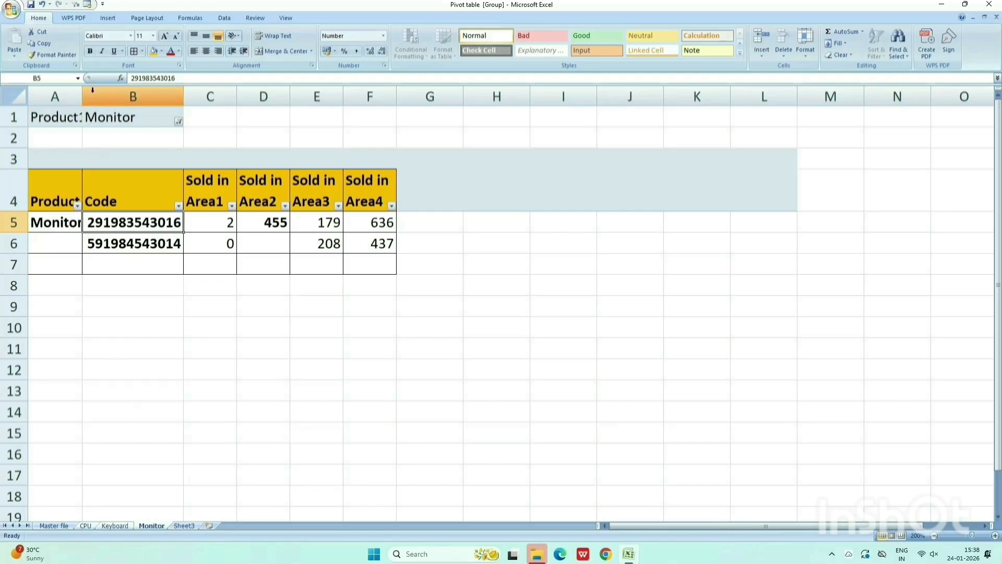
left_click_drag(81, 94, 97, 154)
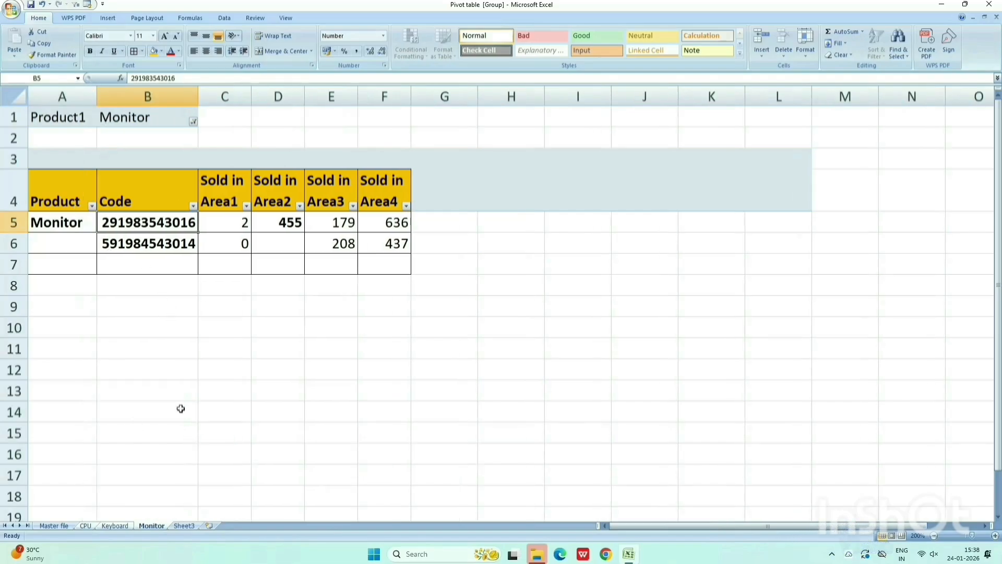
Review the Keyboard and CPU sheets, and ungroup the CPU, Keyboard and Monitor sheets
left_click(124, 527)
left_click(92, 527)
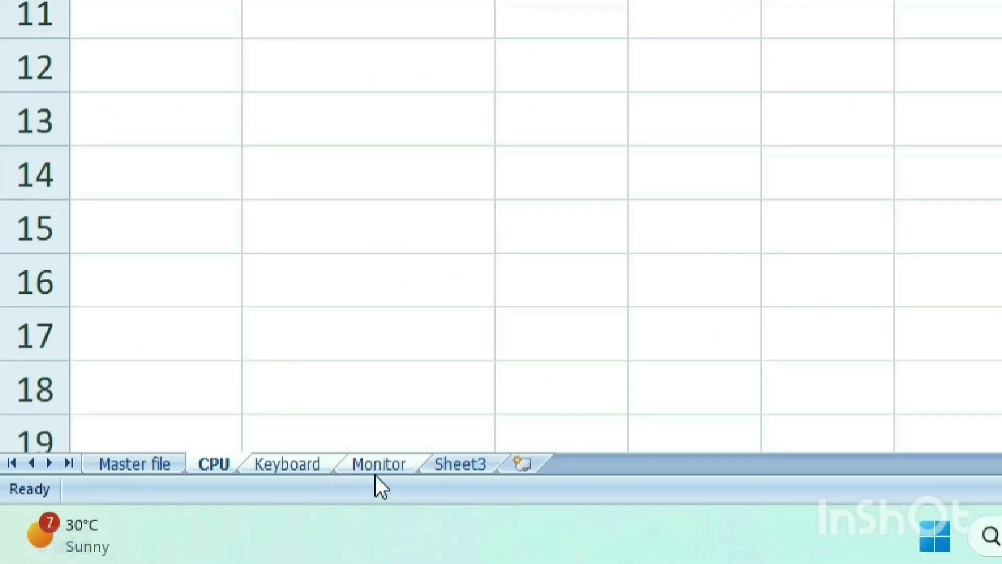
right_click(371, 471)
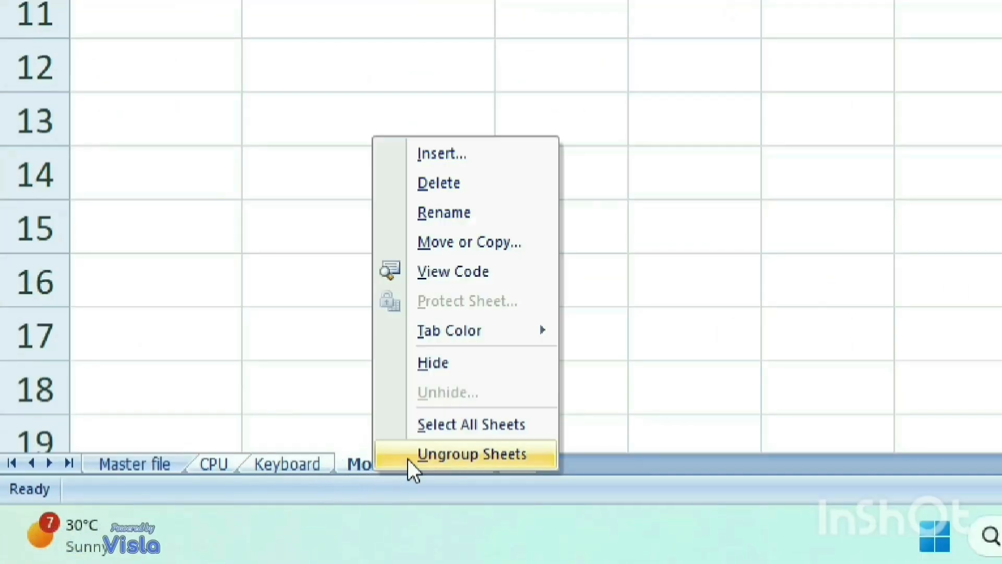
left_click(436, 459)
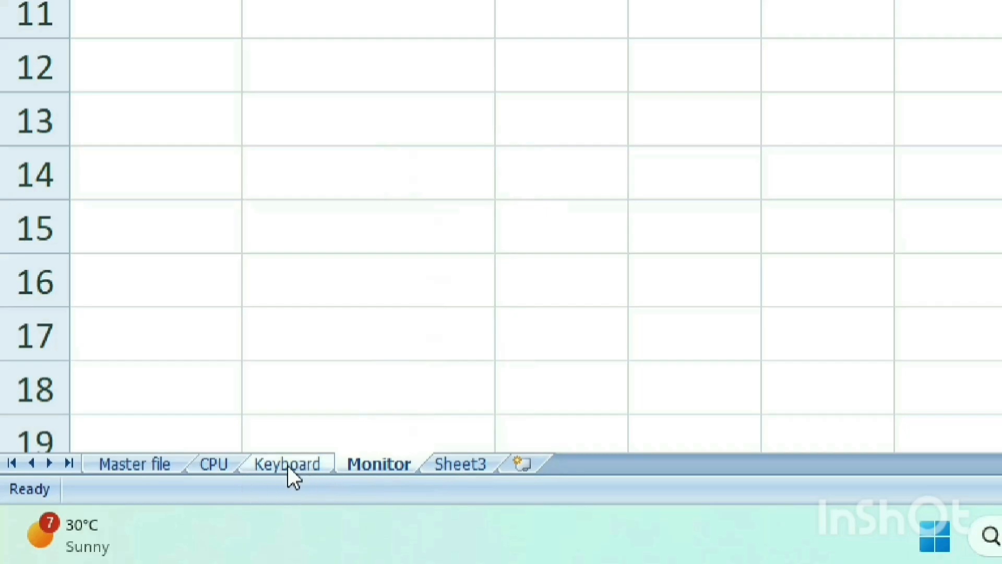
Permanently delete Sheet3, which holds the original PivotTable, from the workbook
left_click(452, 471)
right_click(462, 469)
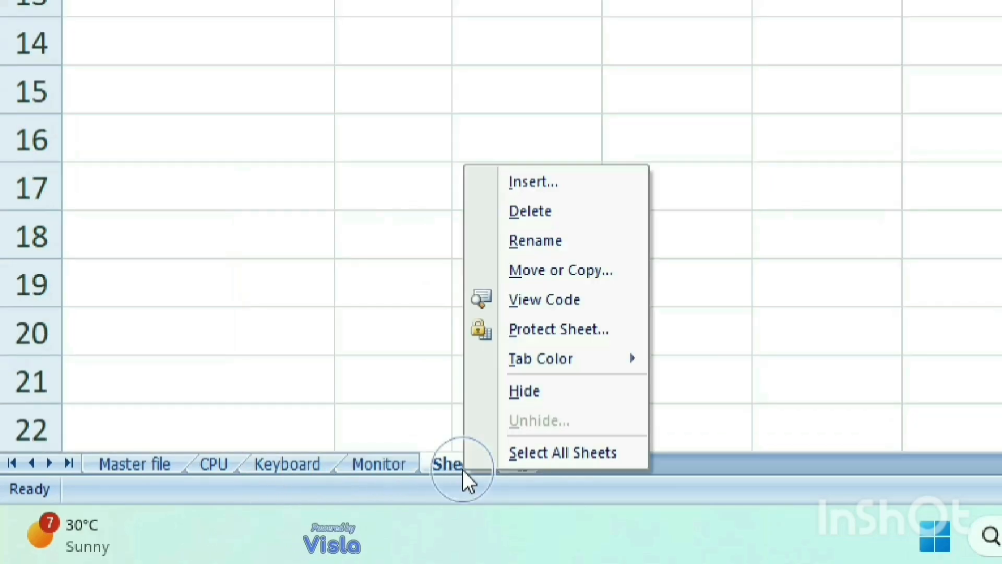
left_click(560, 214)
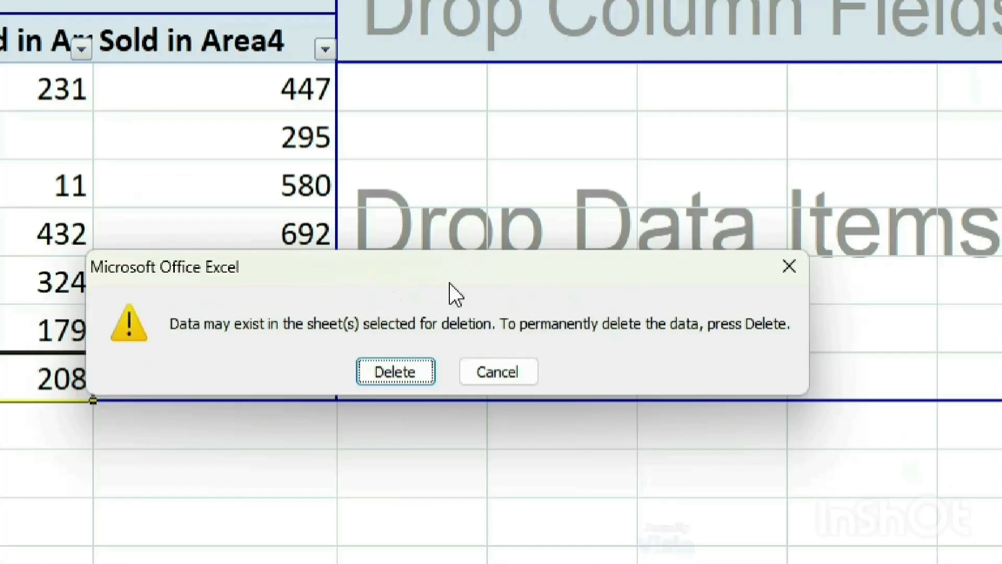
left_click(382, 369)
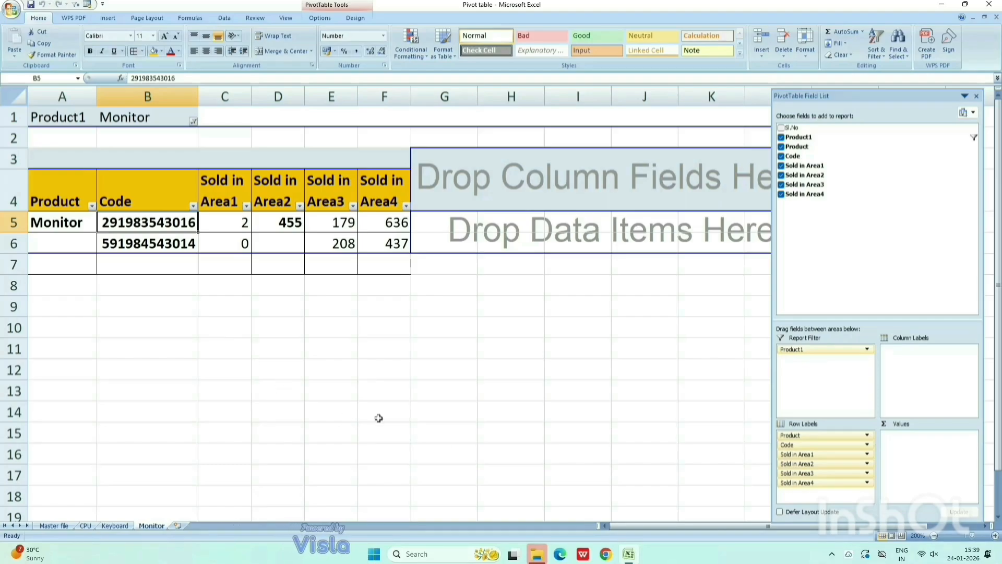
mouse_move(628, 553)
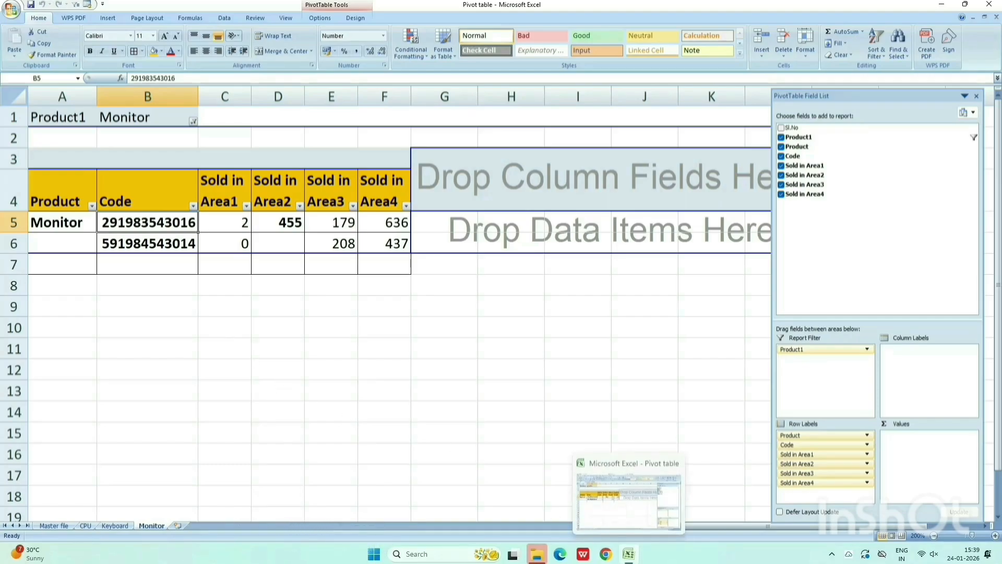